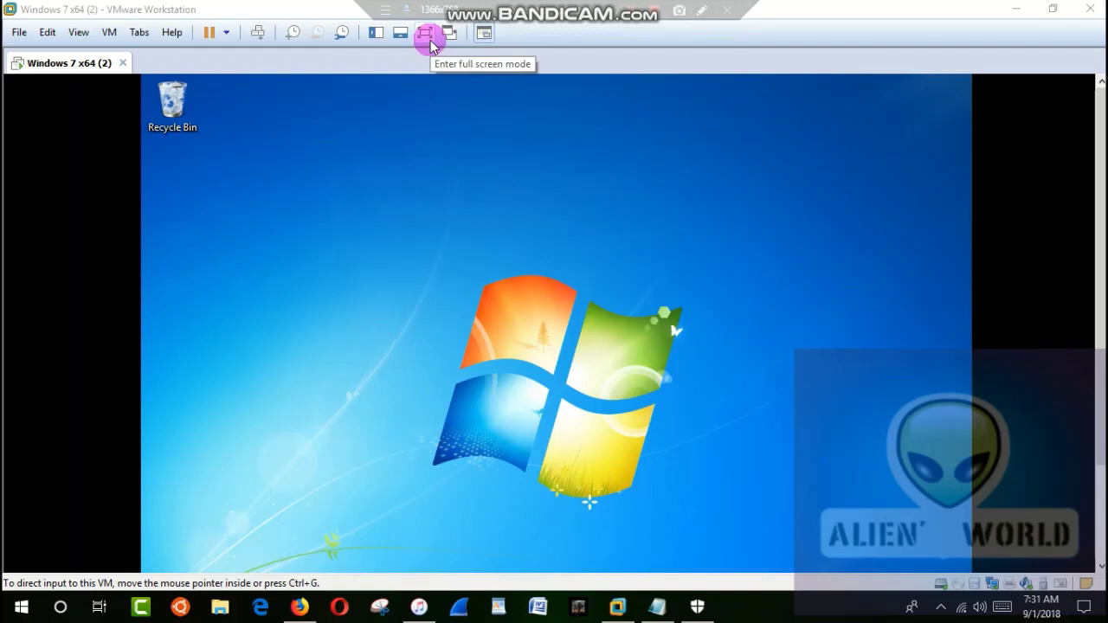
Show the virtual machine full screen and open the pathanalyzer.com home page from the Google results in Firefox
click(429, 39)
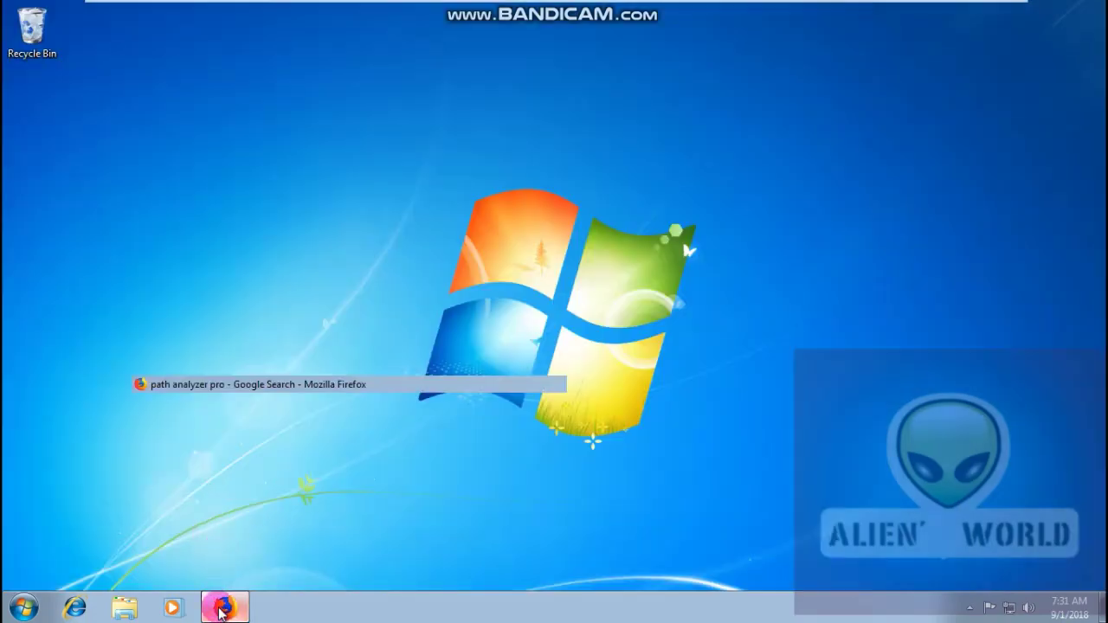
click(224, 598)
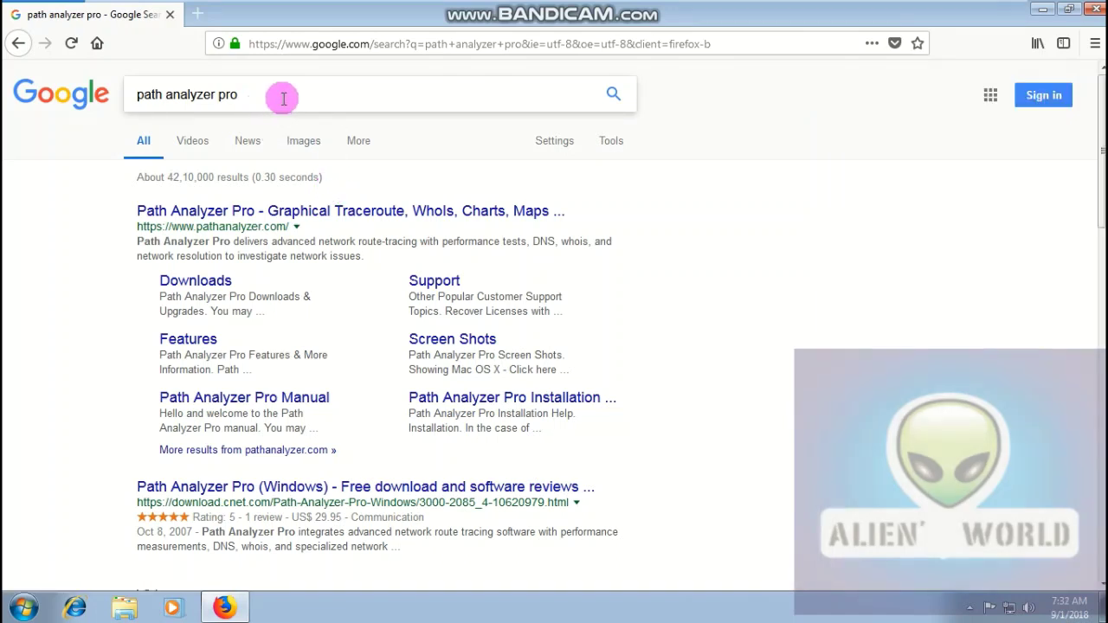
click(284, 98)
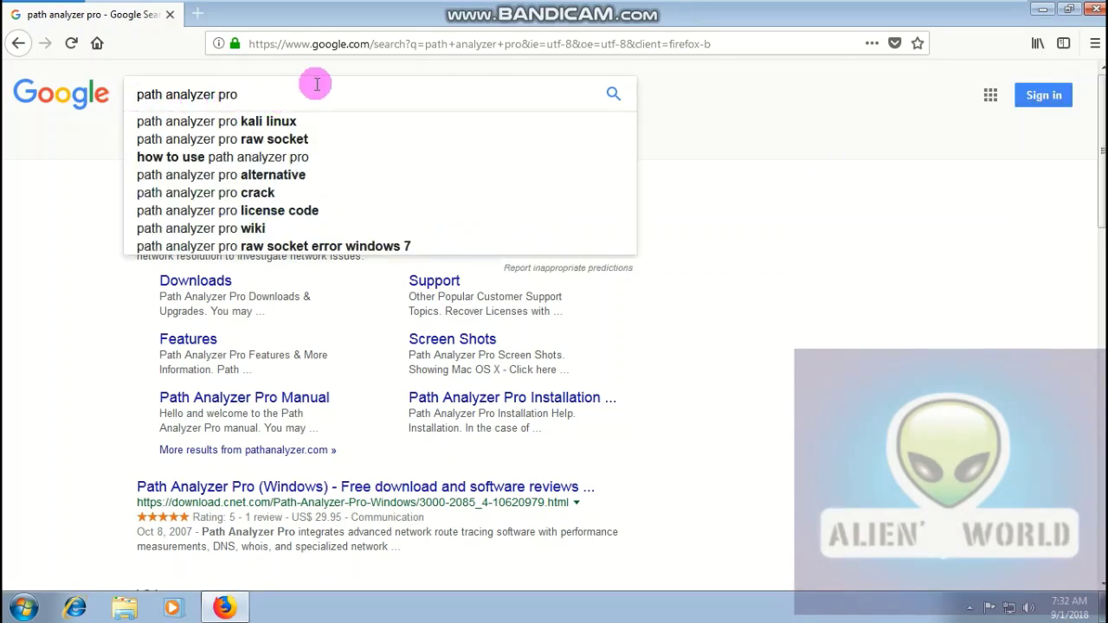
click(985, 260)
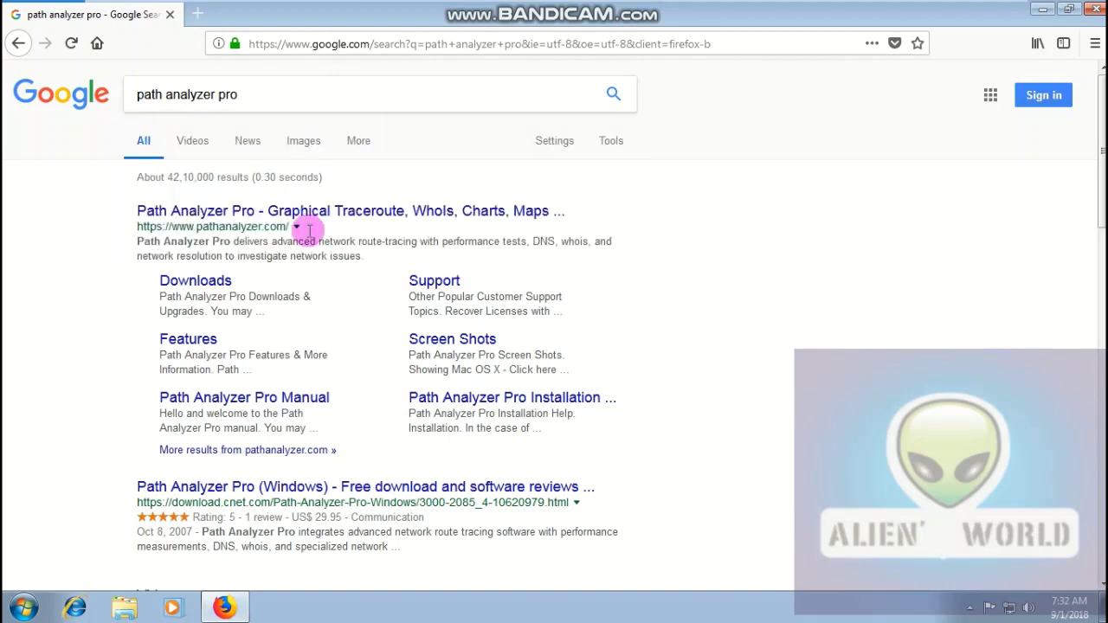
click(232, 217)
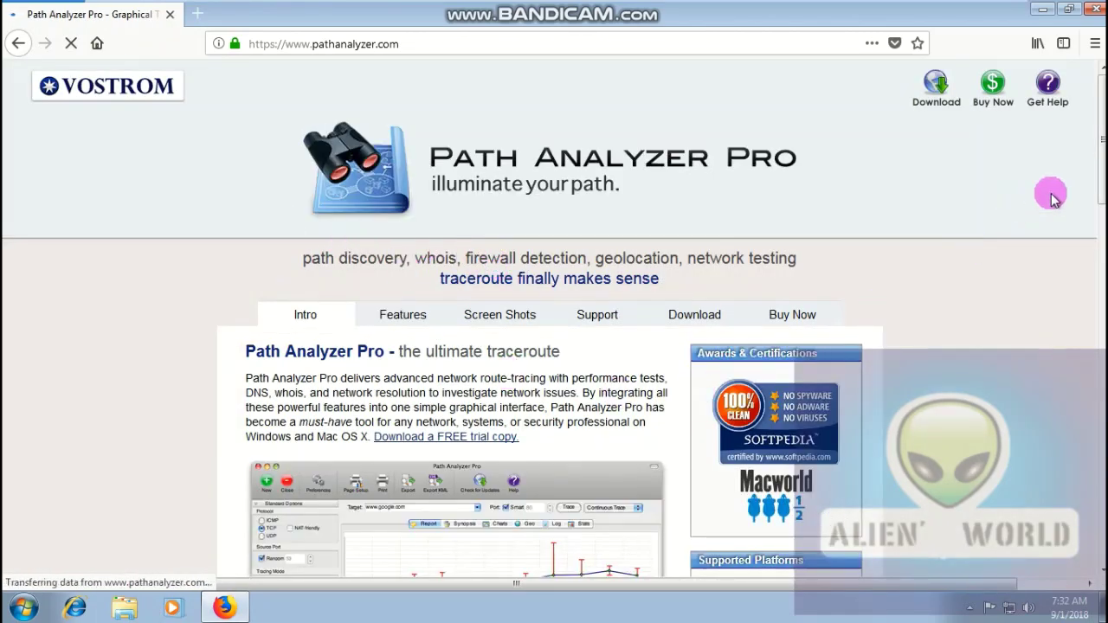
Open the Path Analyzer Pro site's Download page and dismiss the browser's add-ons suggestion
scroll(554, 346, down, 3)
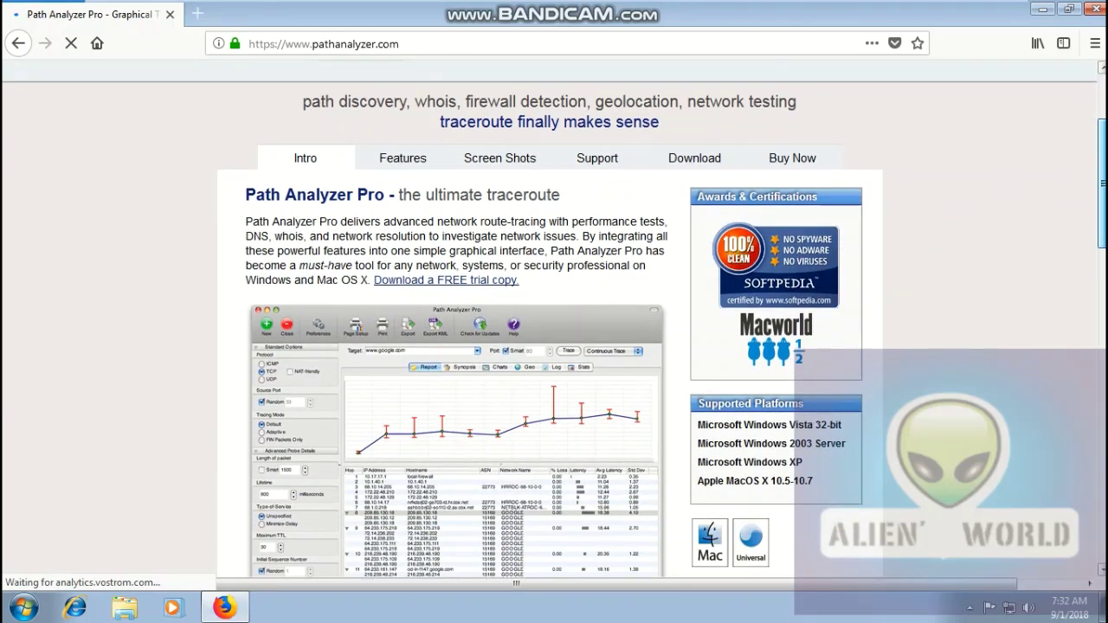
drag(1101, 214, 1101, 165)
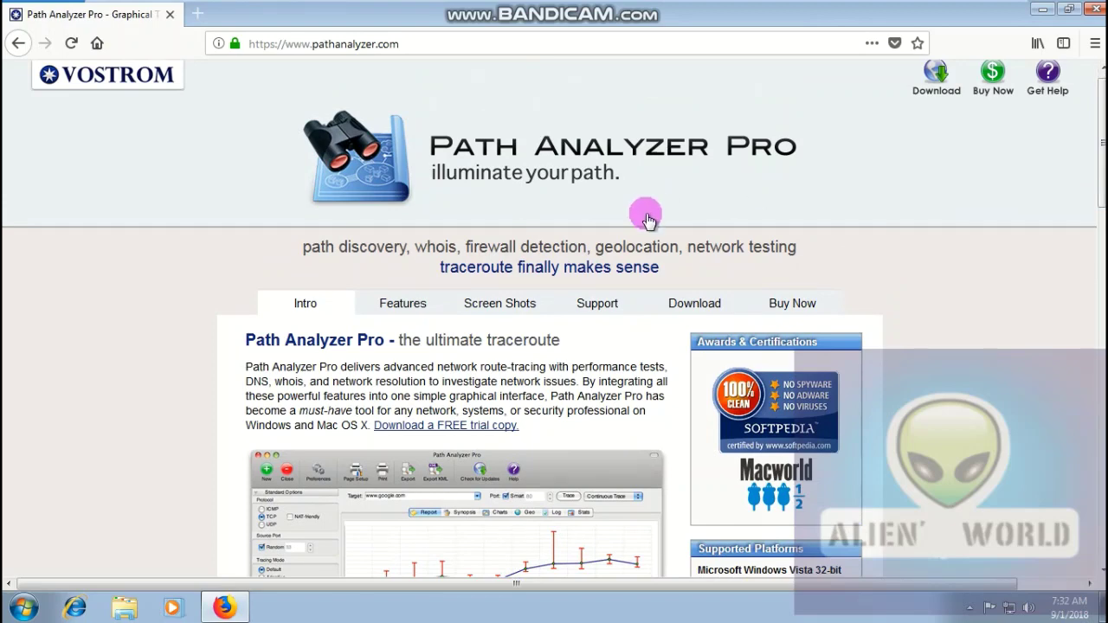
click(671, 308)
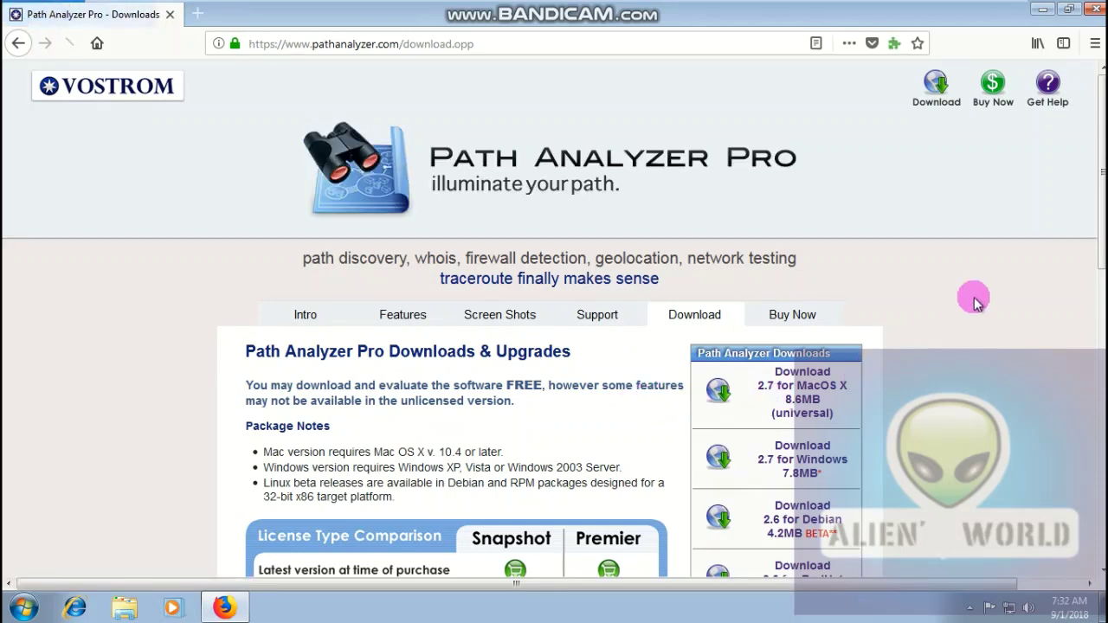
scroll(554, 312, down, 3)
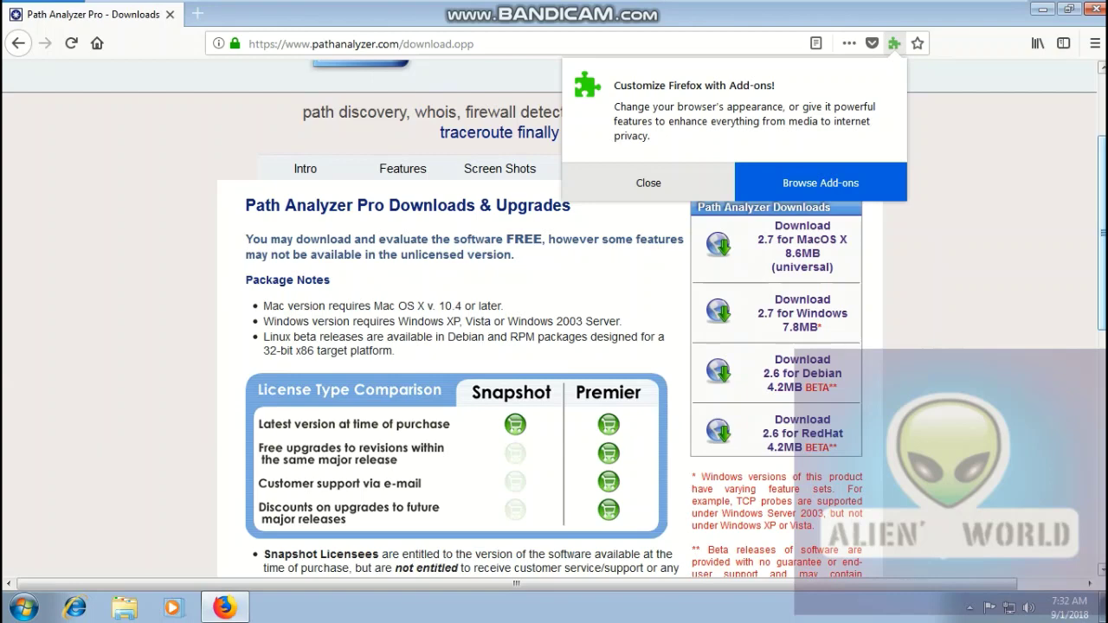
click(655, 182)
Review the package notes, license type comparison and supported platforms on the download page
drag(1098, 202, 1098, 244)
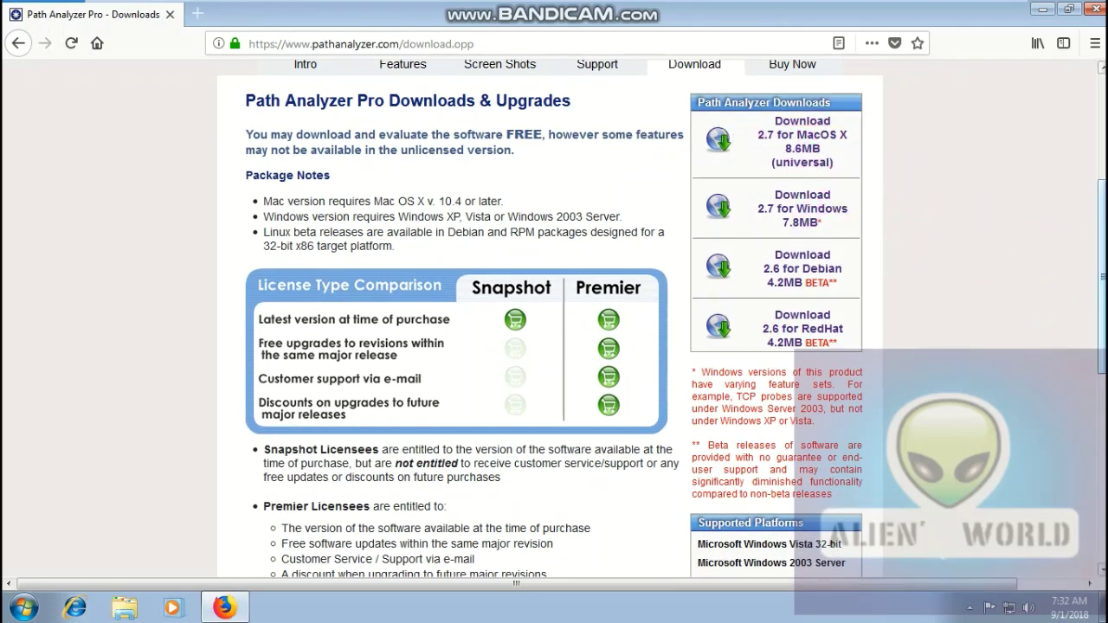
scroll(1098, 277, down, 3)
scroll(1098, 277, down, 4)
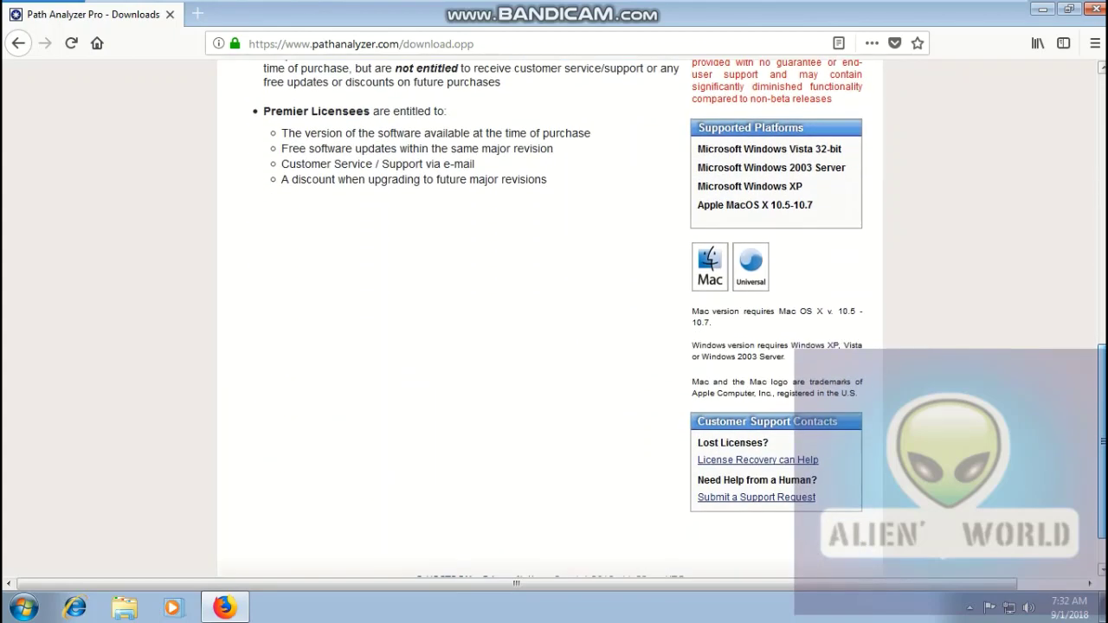
scroll(1100, 317, up, 4)
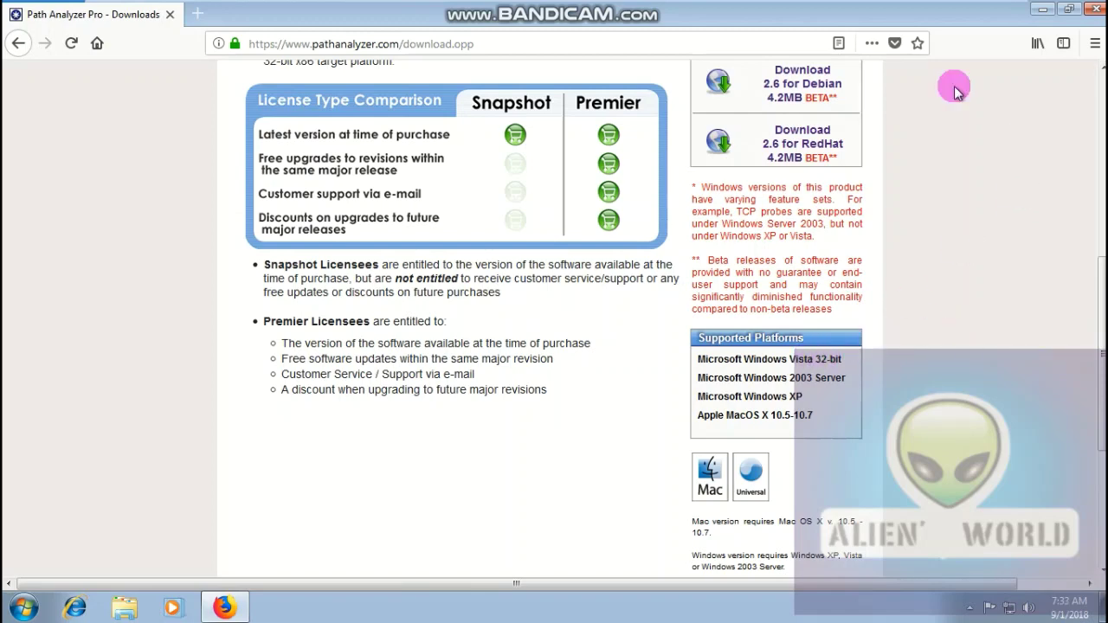
Take the virtual machine out of full-screen mode and save the 2.7 for Windows installer, PAPro27.msi
mouse_move(931, 7)
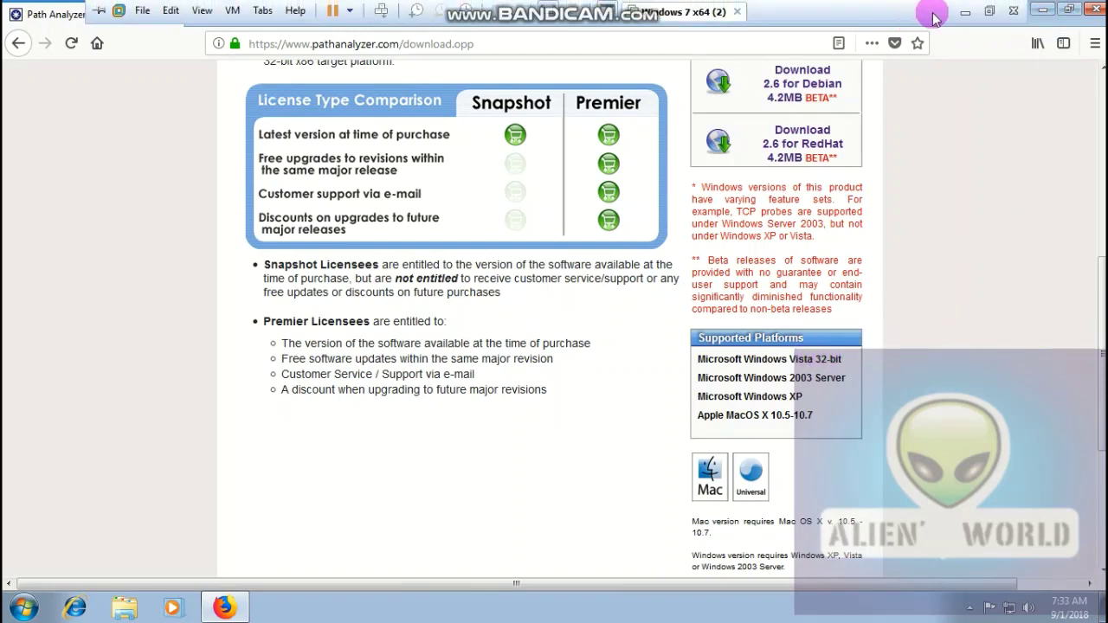
click(987, 10)
scroll(554, 346, up, 2)
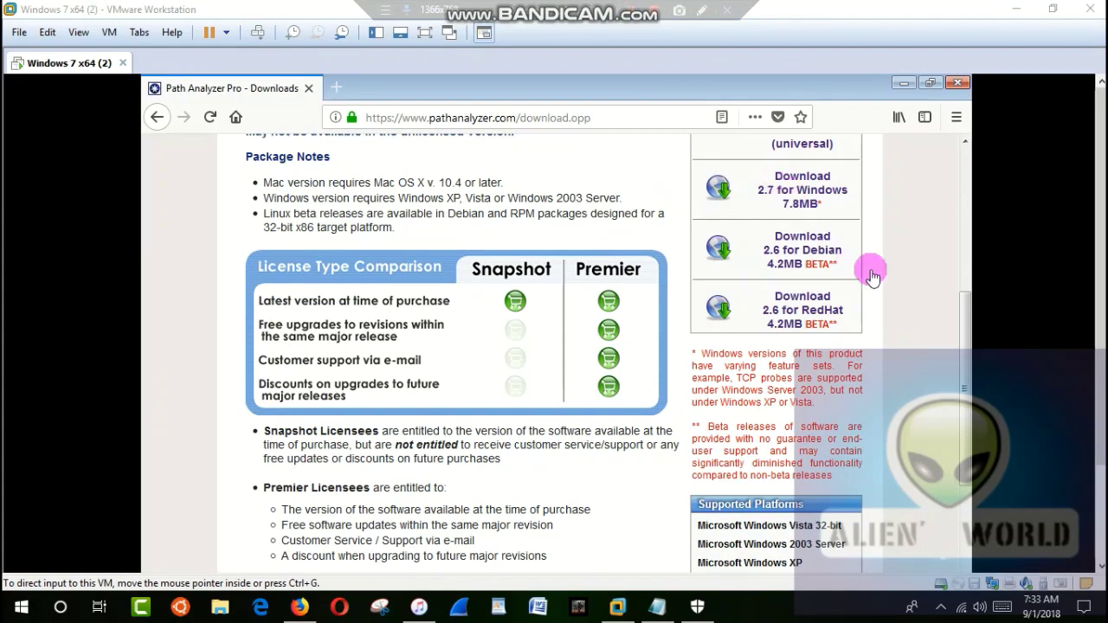
scroll(917, 264, up, 2)
scroll(918, 264, up, 2)
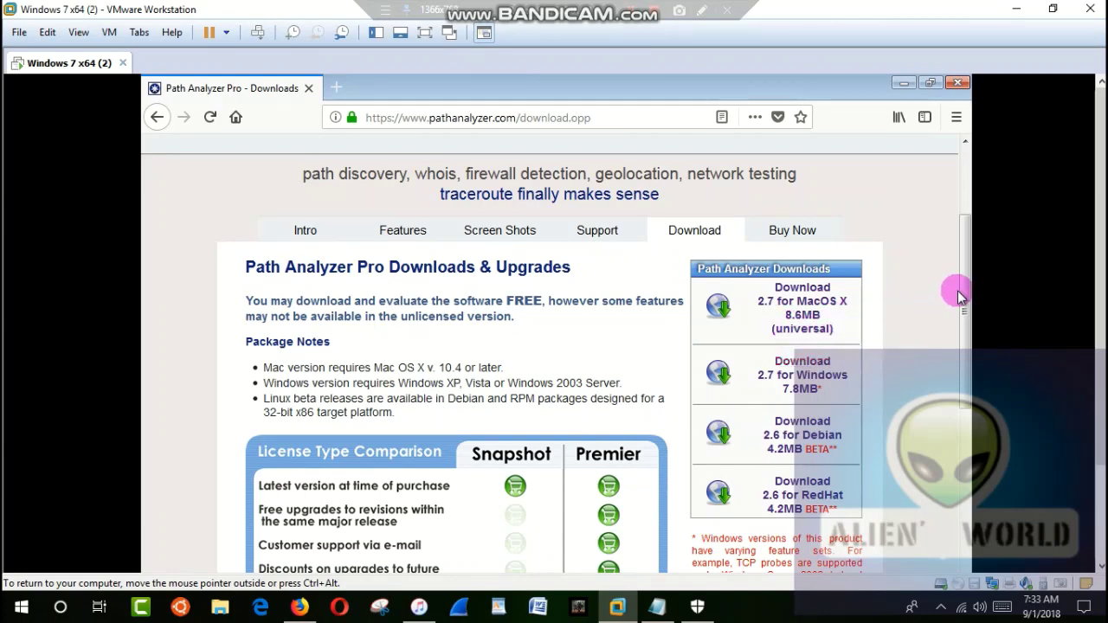
drag(966, 321, 965, 343)
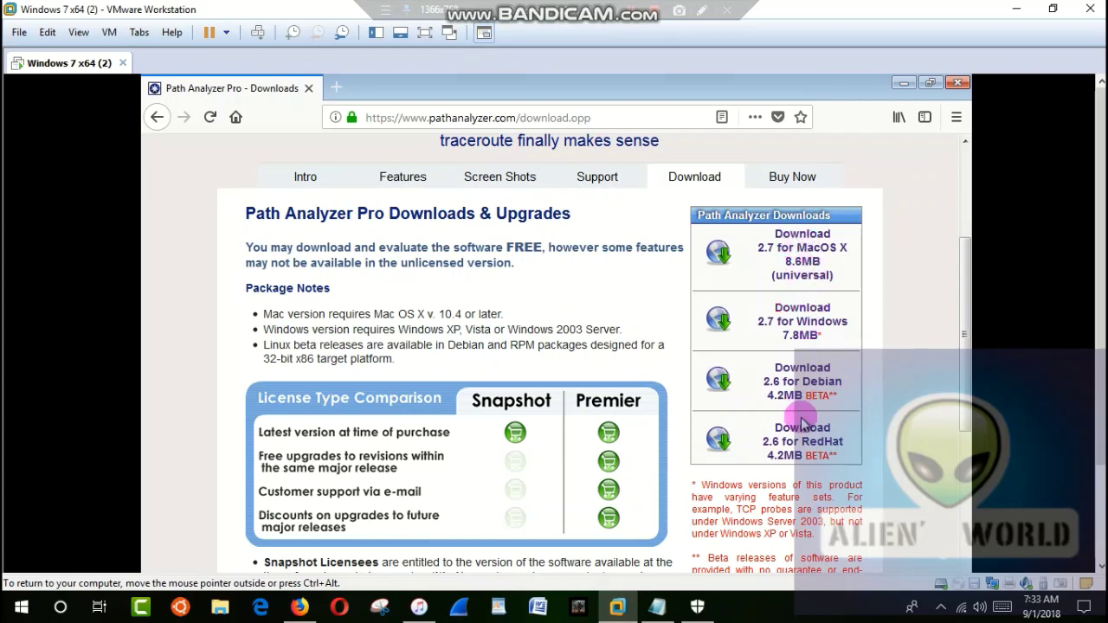
click(723, 323)
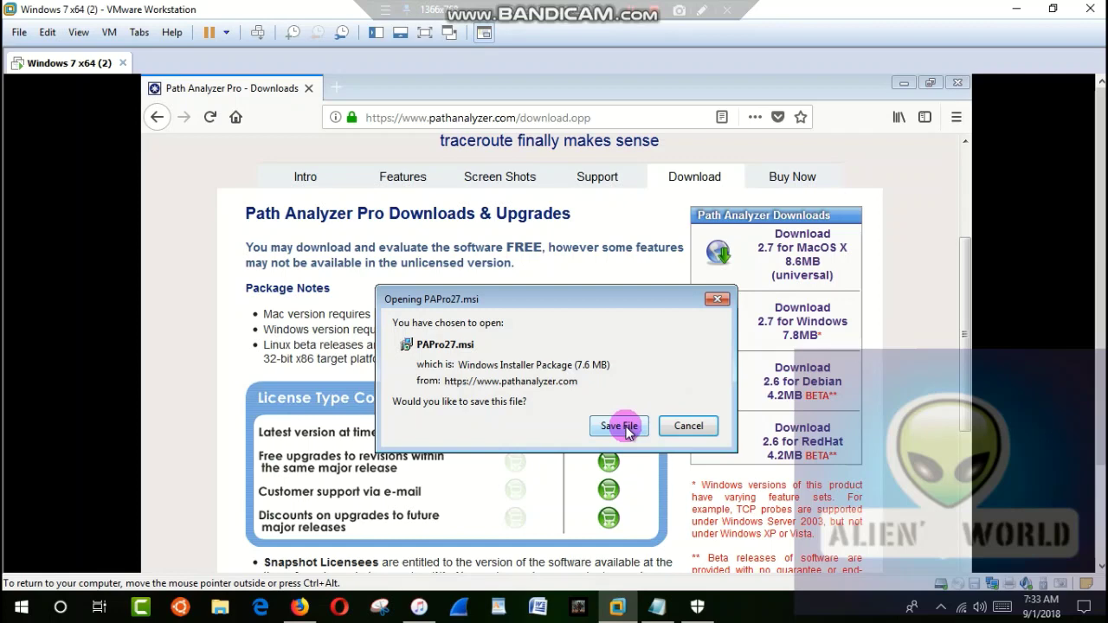
click(627, 430)
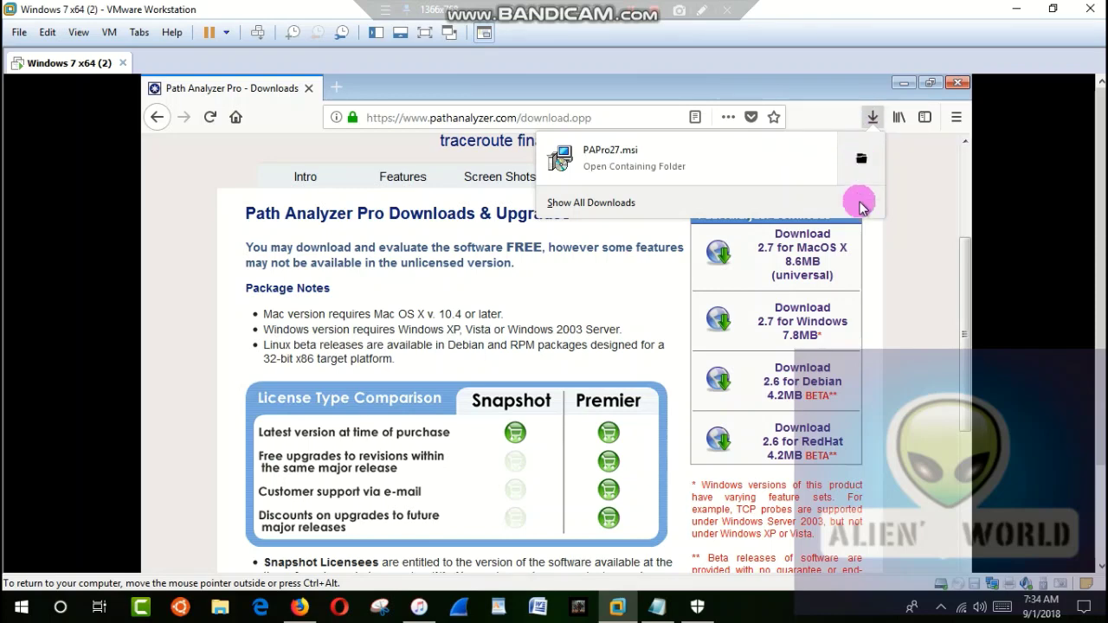
Run the downloaded PAPro27 installer from its containing folder and minimize the folder and browser windows
click(860, 163)
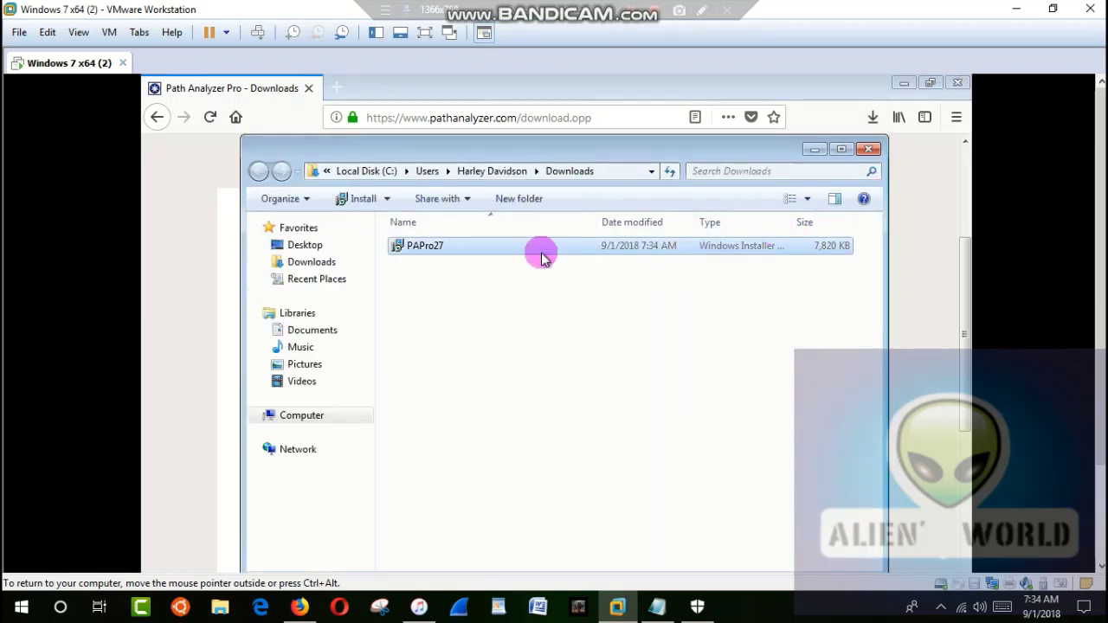
double_click(541, 249)
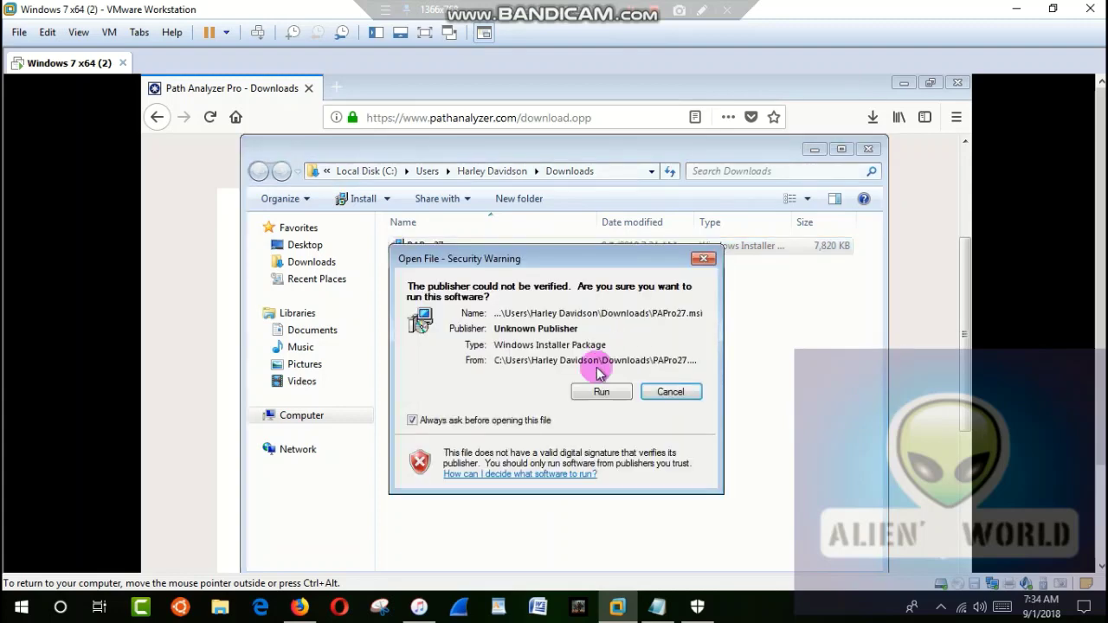
click(599, 393)
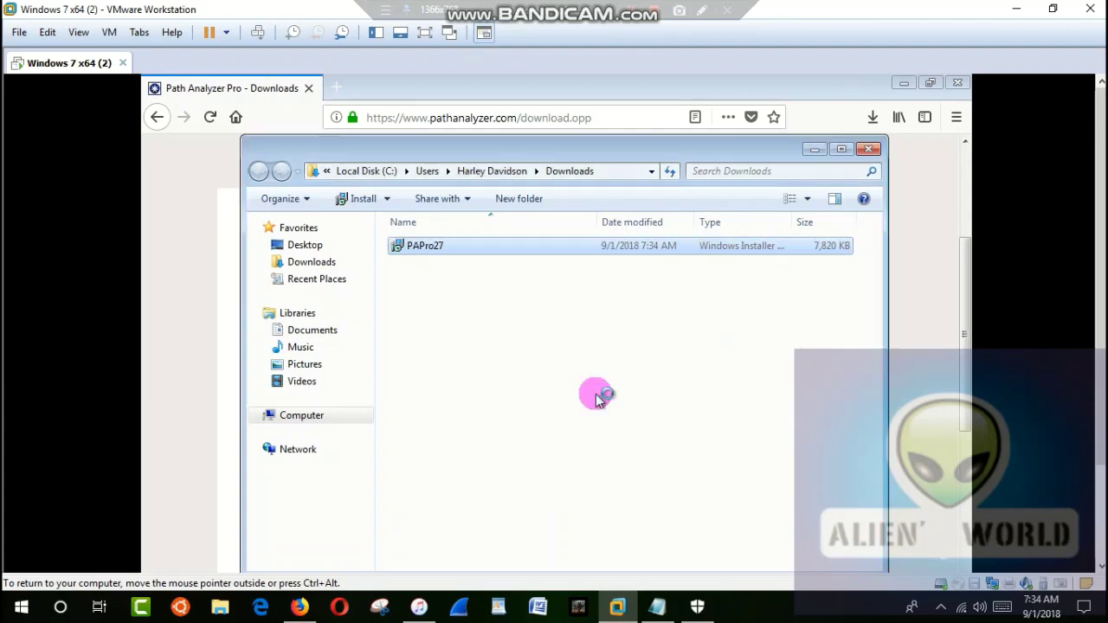
click(818, 152)
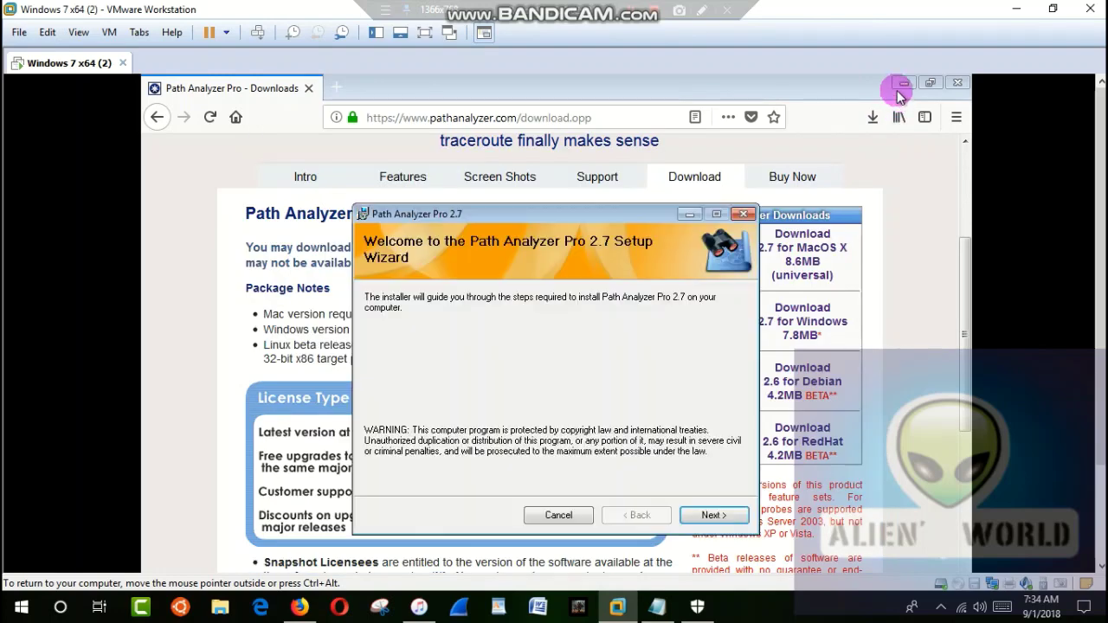
click(902, 83)
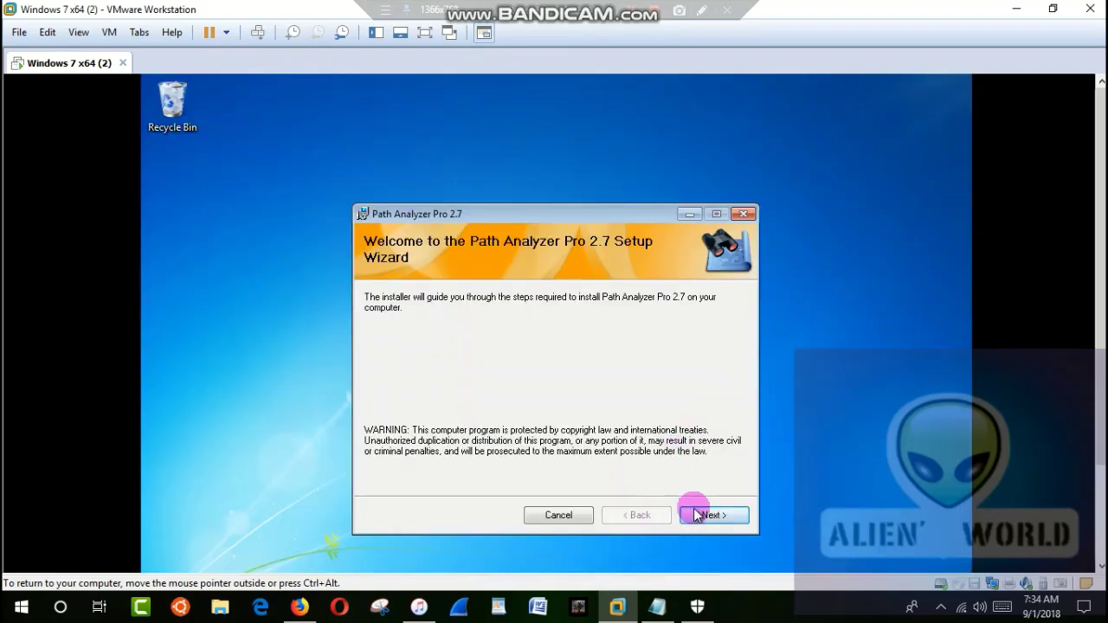
Install Path Analyzer Pro 2.7, accepting the license agreement and keeping the default folder and the Just me option, and close the wizard
click(710, 514)
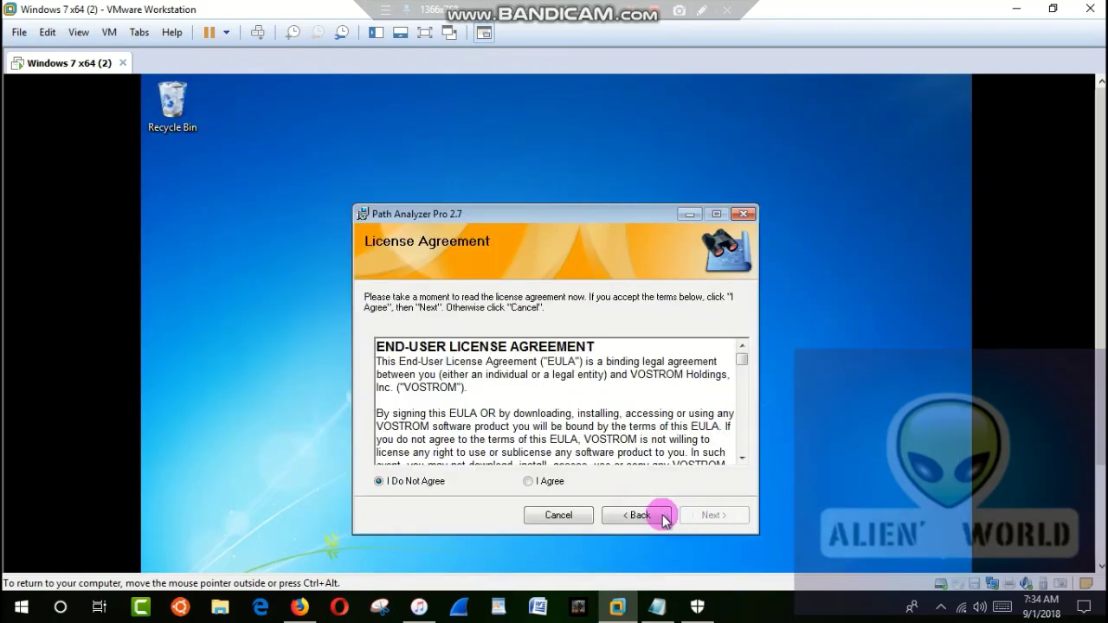
click(528, 481)
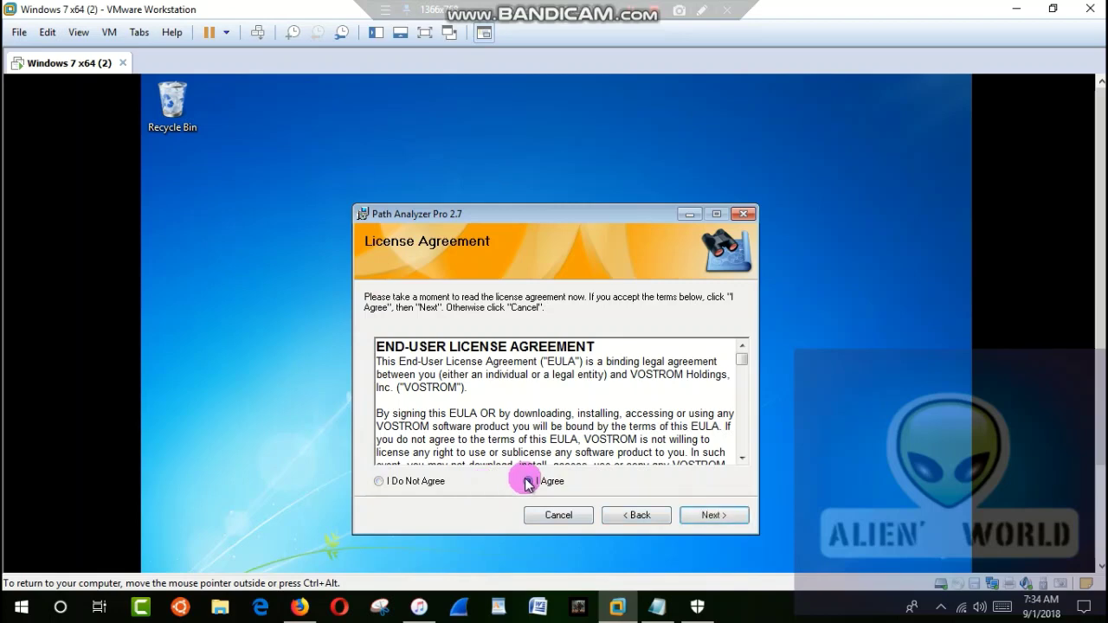
click(698, 516)
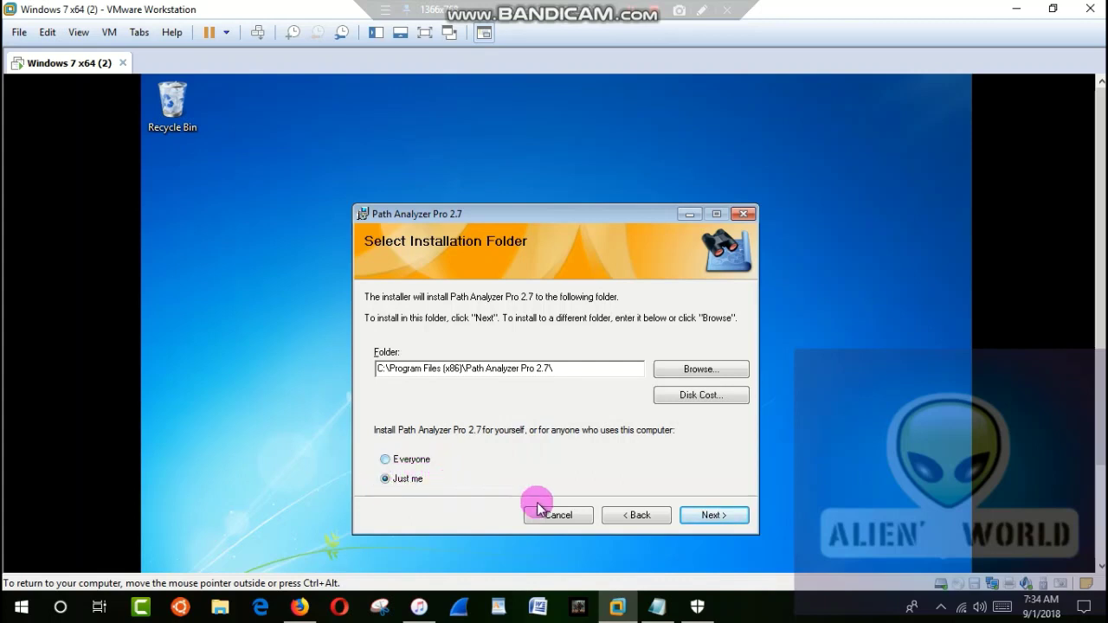
click(701, 516)
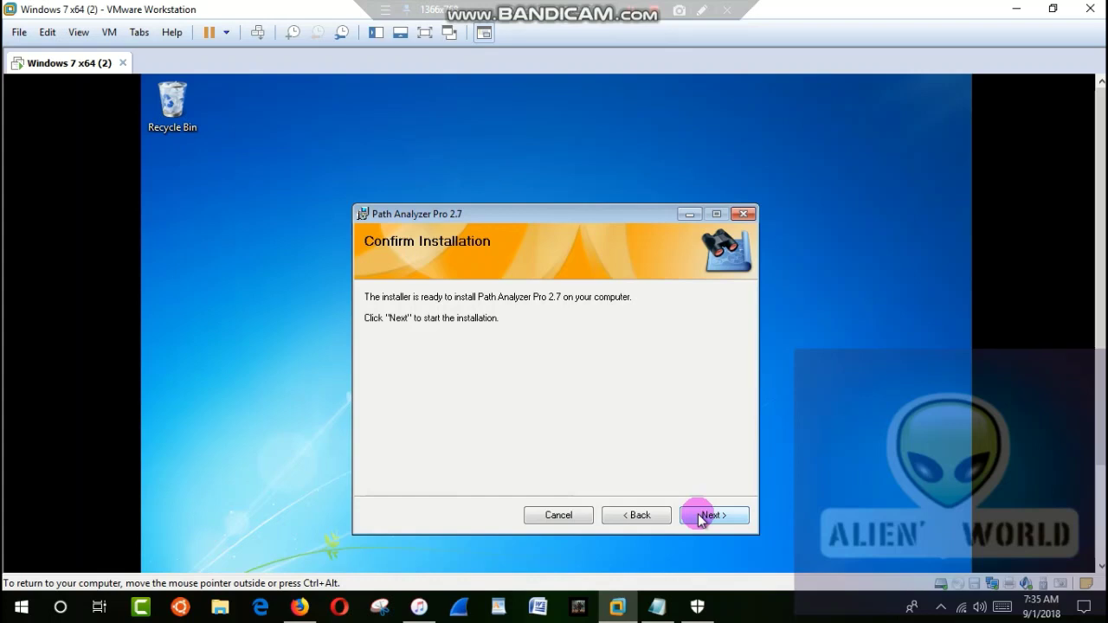
click(701, 516)
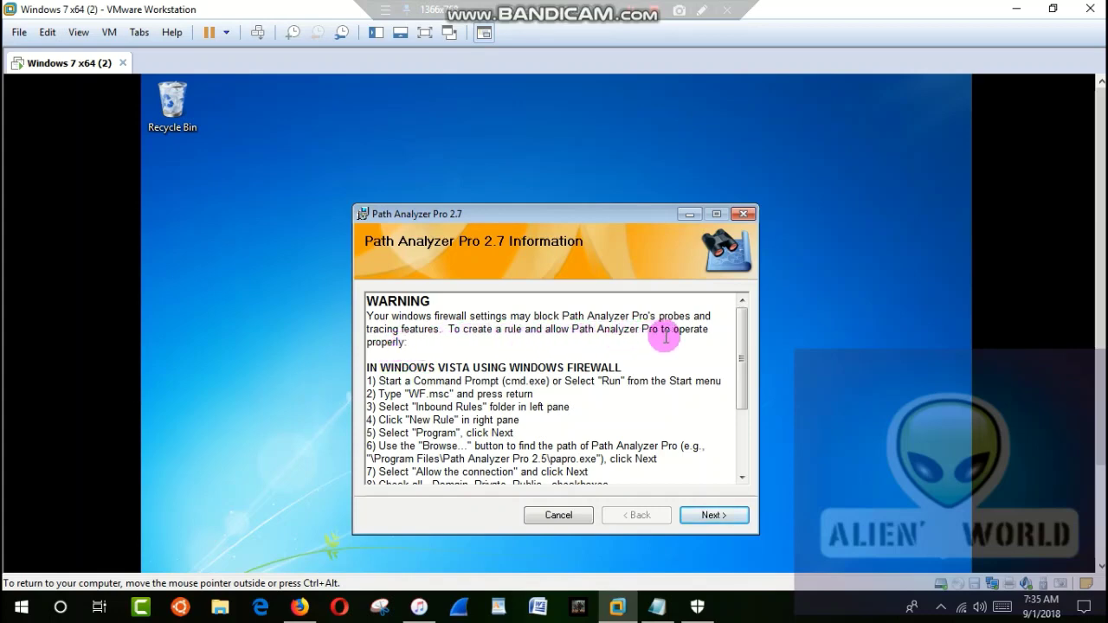
click(713, 515)
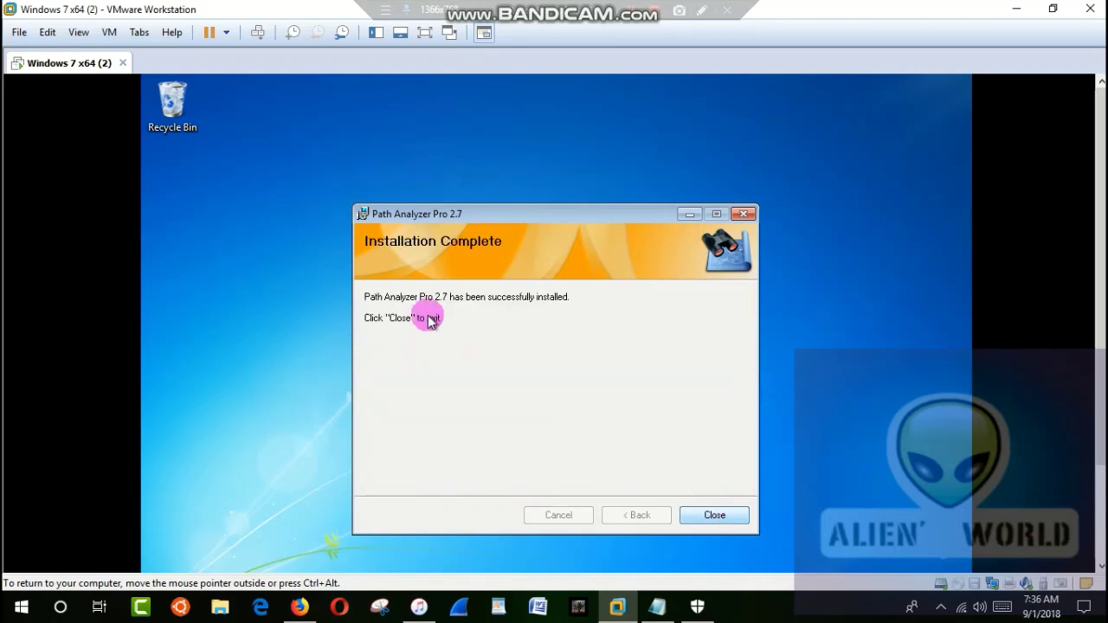
click(698, 516)
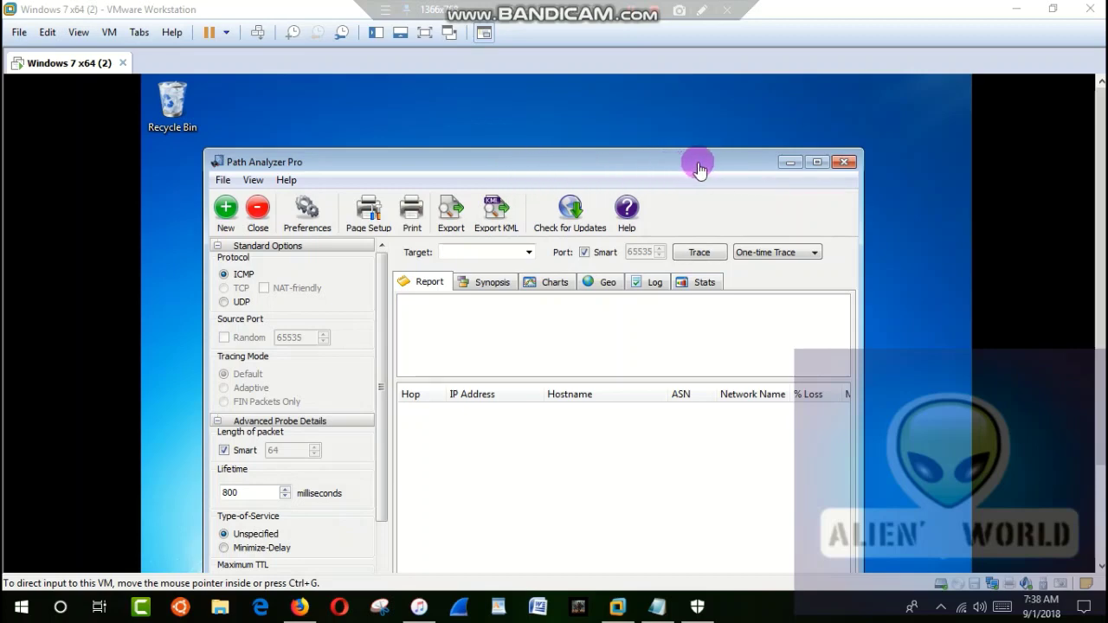
Maximize Path Analyzer Pro in the full-screen virtual machine and try a one-time ICMP trace to all-in-one-market.epizy.com
click(424, 33)
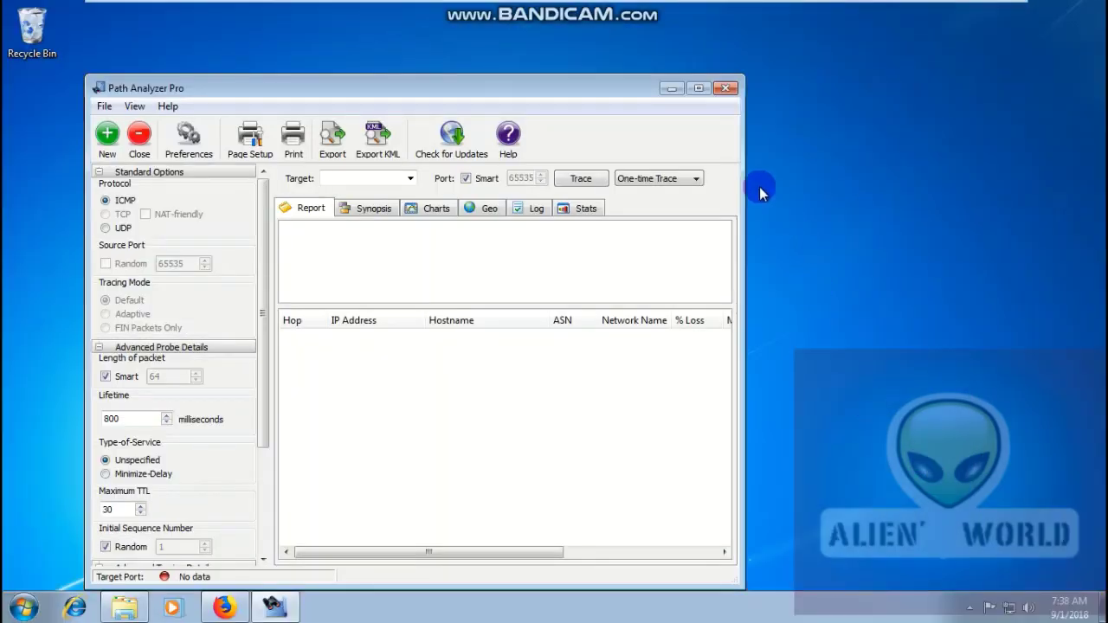
click(700, 90)
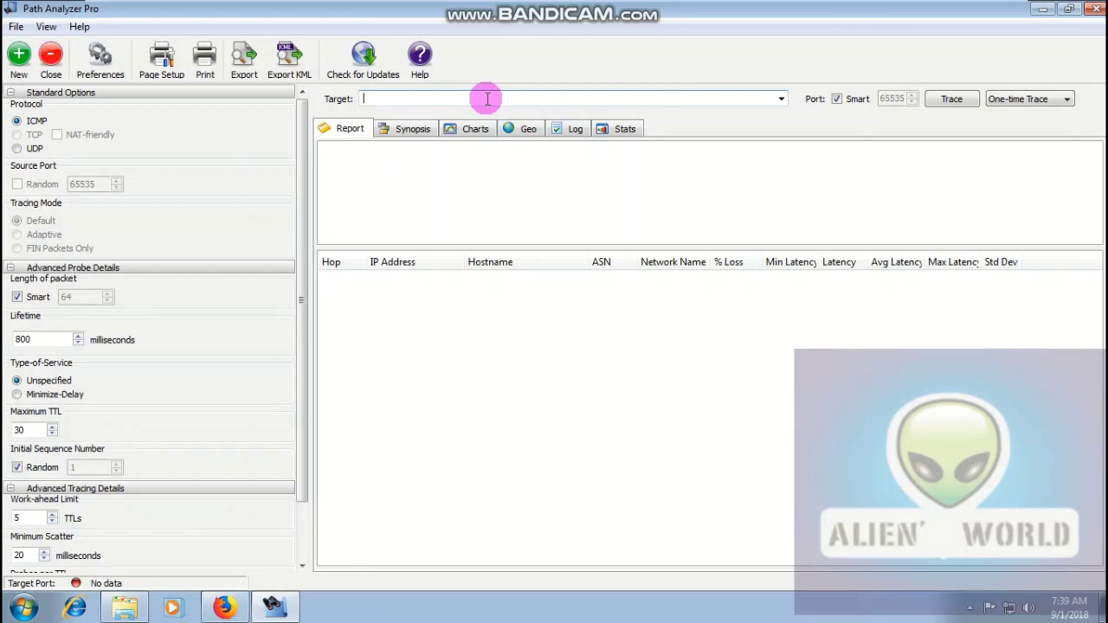
text(all-in-one-market.epizy.com)
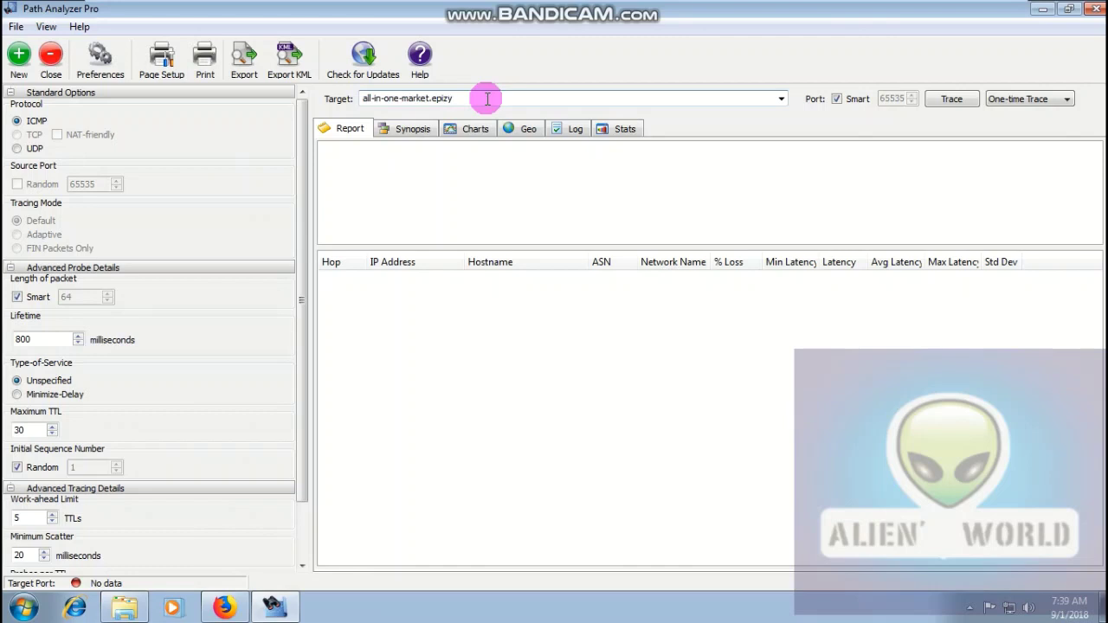
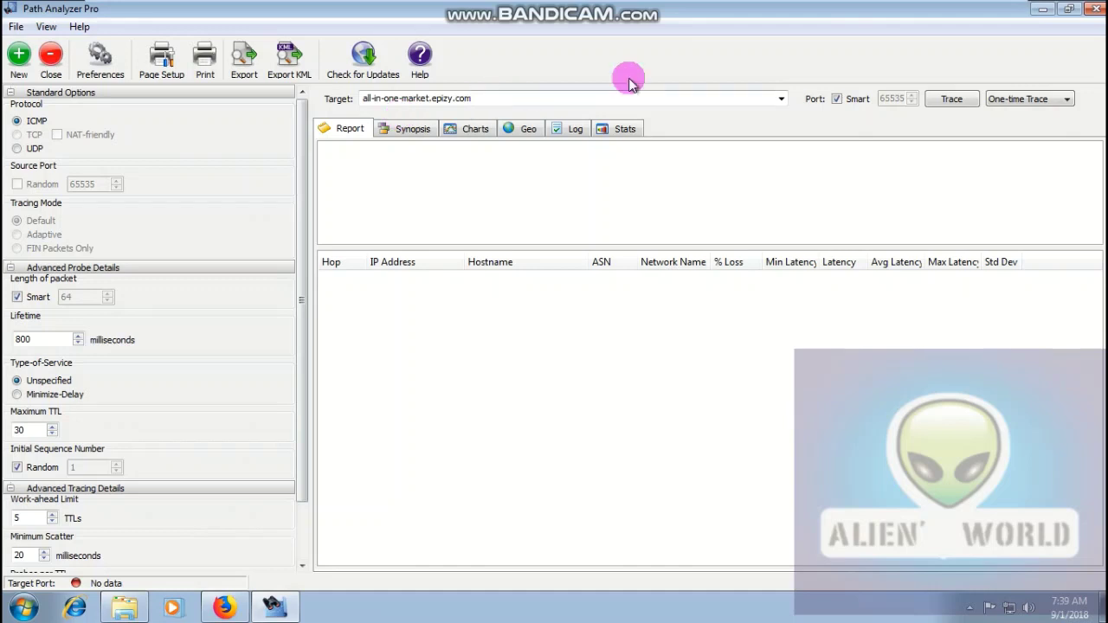
click(950, 101)
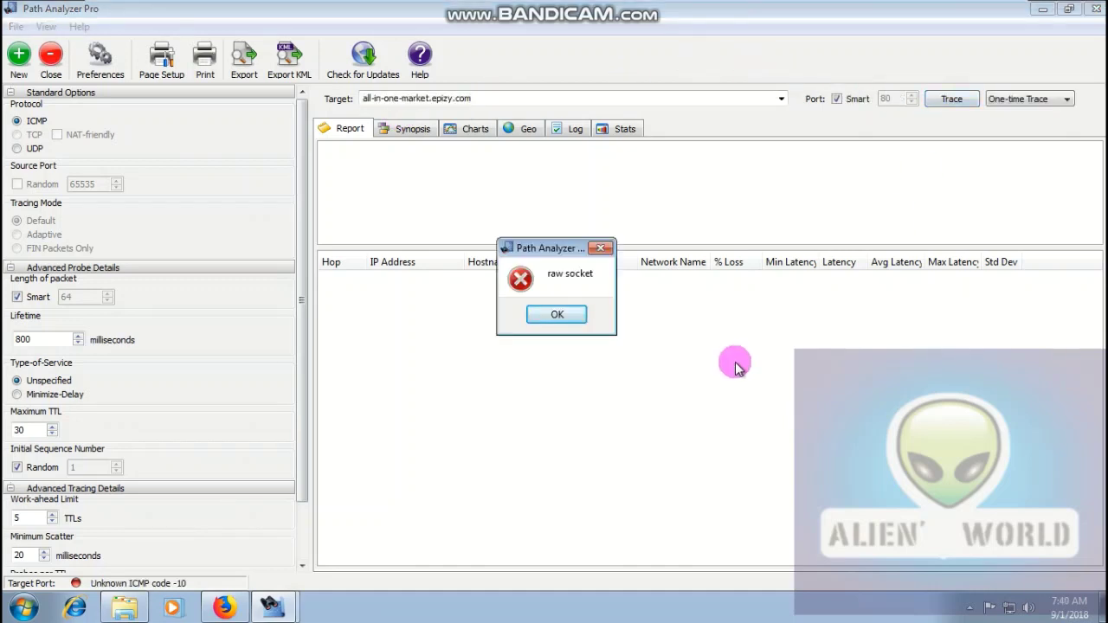
Dismiss the trace error, restore the Path Analyzer Pro window to its smaller size and take the virtual machine out of full-screen mode
click(580, 317)
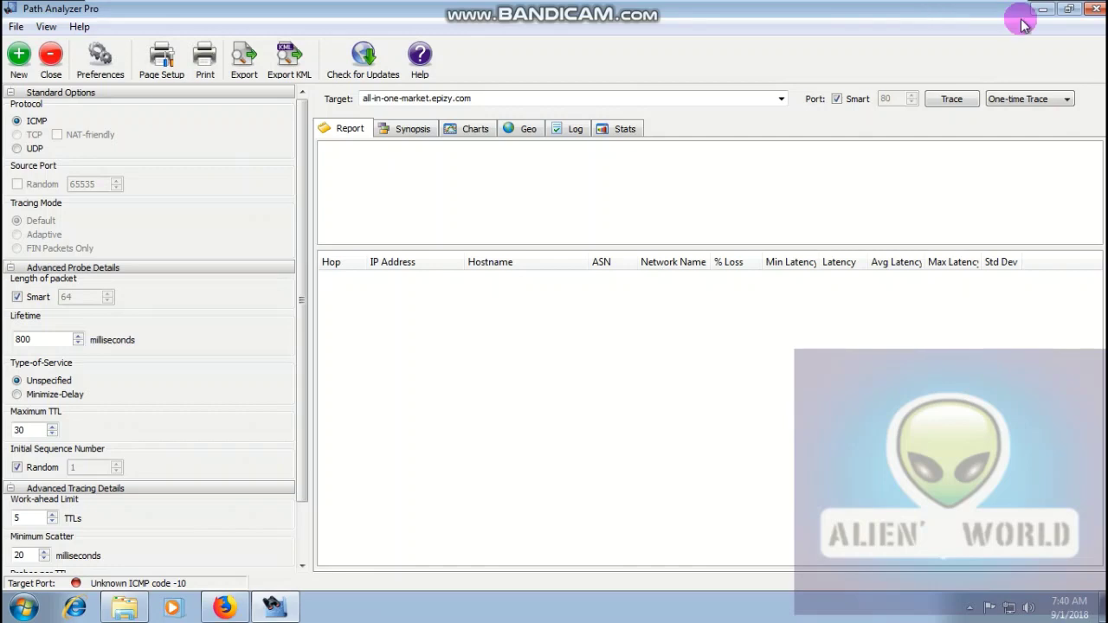
click(1069, 8)
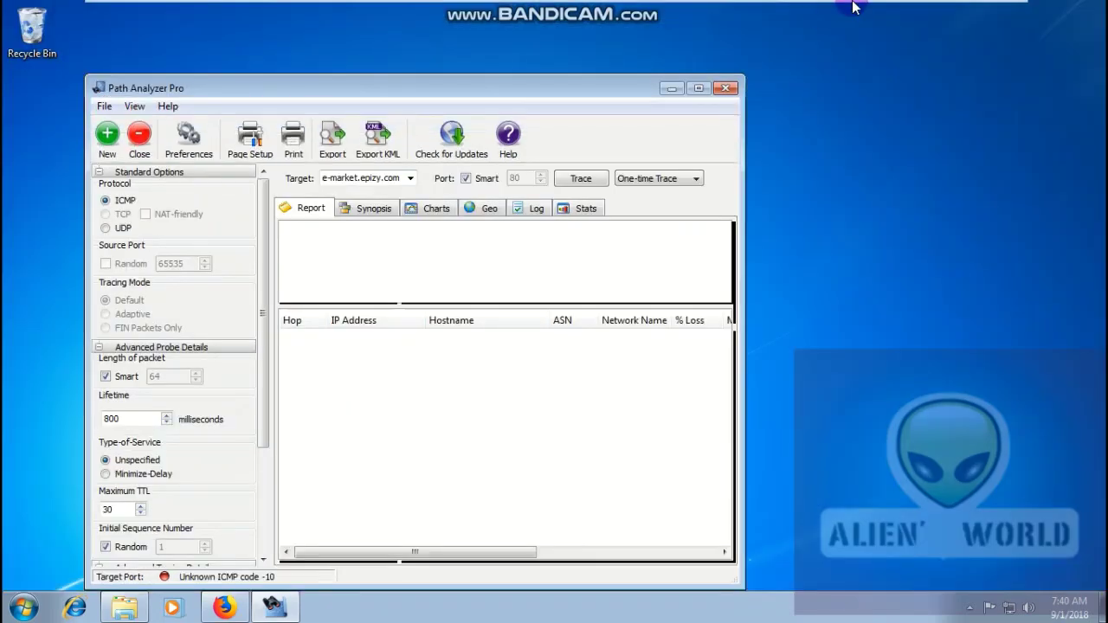
mouse_move(856, 7)
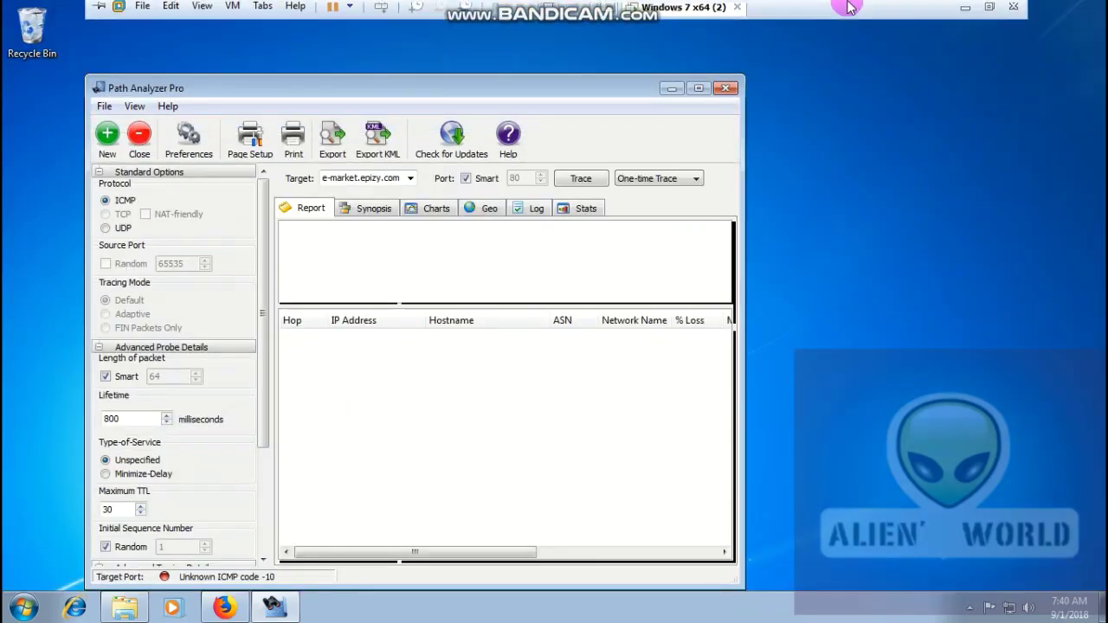
key(ctrl+alt+Return)
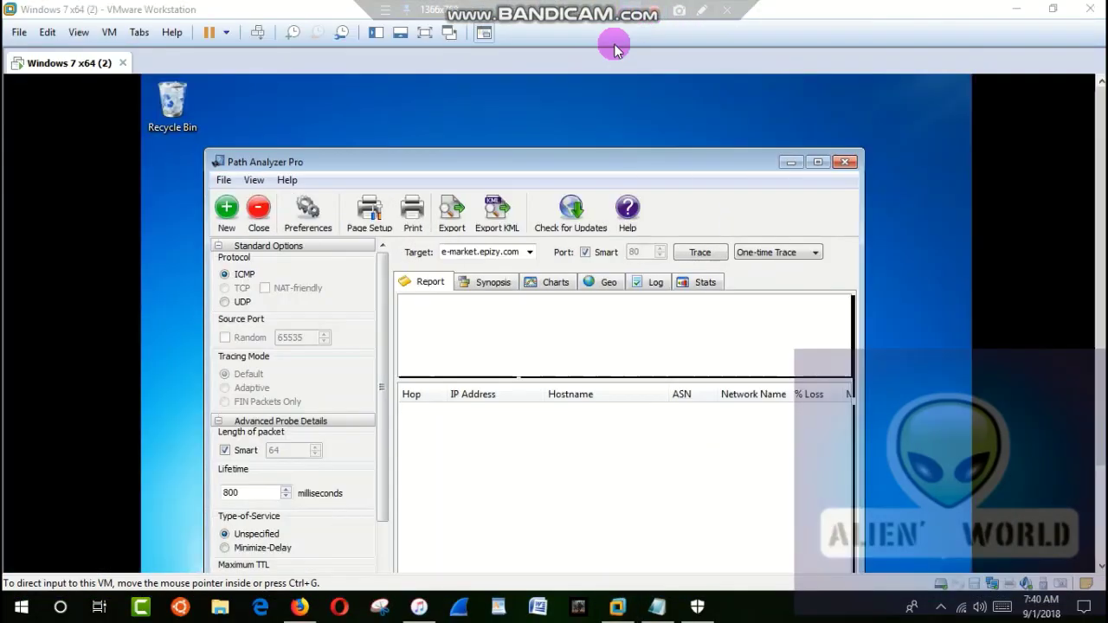
click(649, 215)
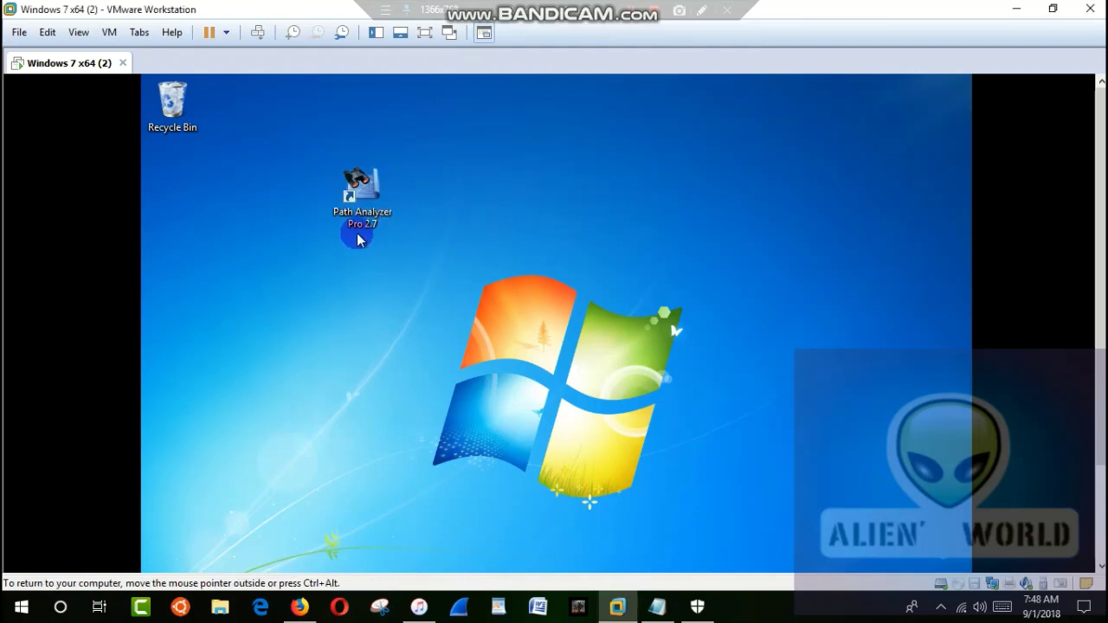
Launch Path Analyzer Pro 2.7 from its desktop shortcut, allow it through User Account Control and continue with the evaluation copy
click(363, 226)
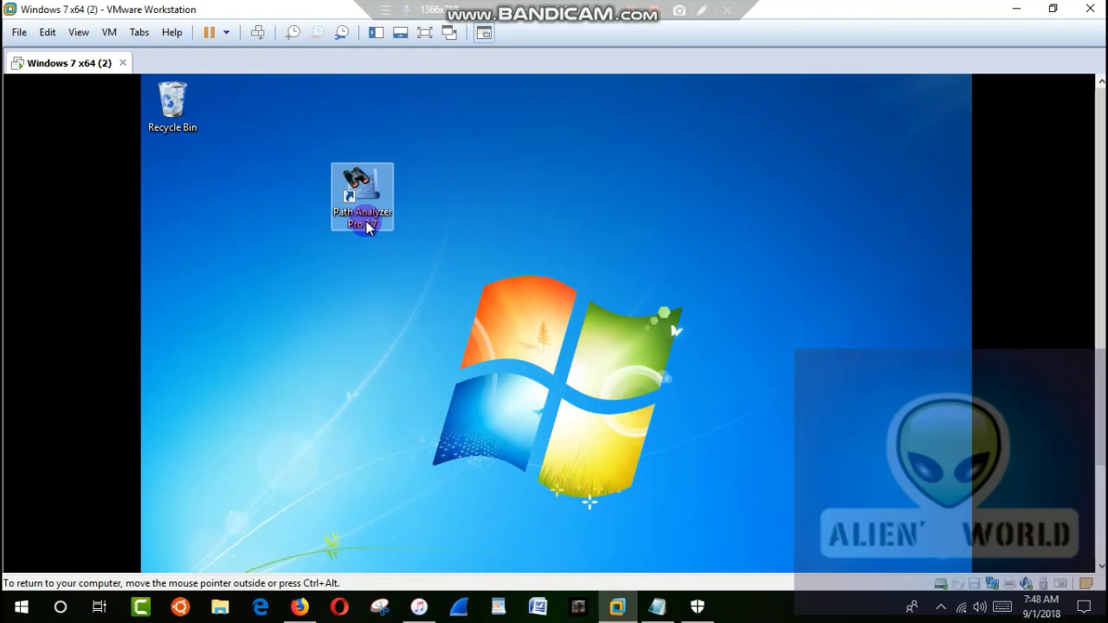
right_click(367, 227)
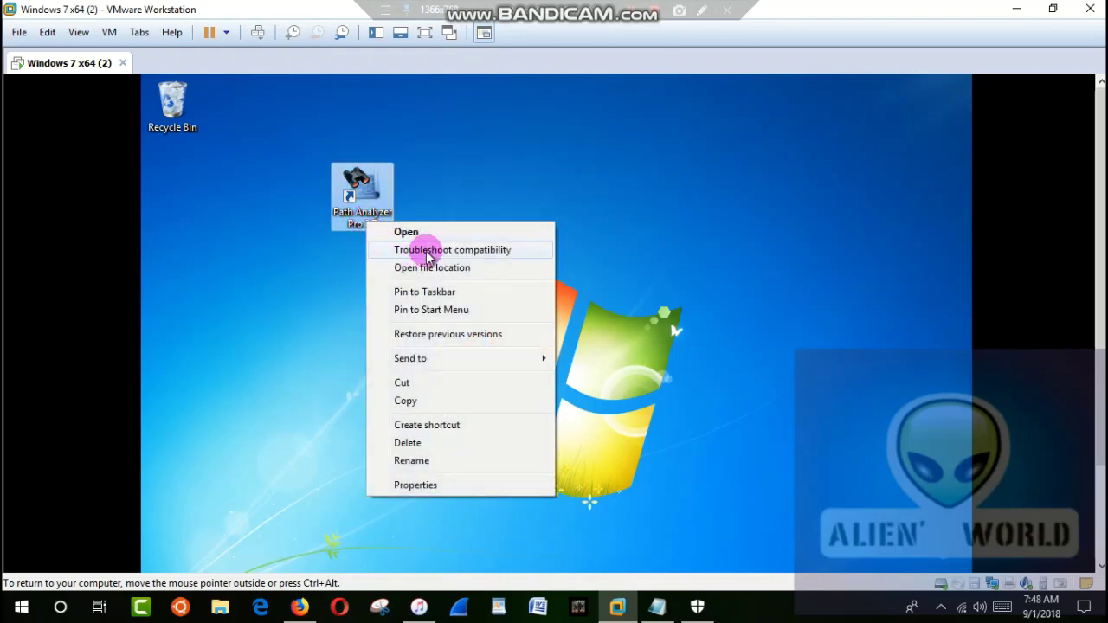
click(507, 198)
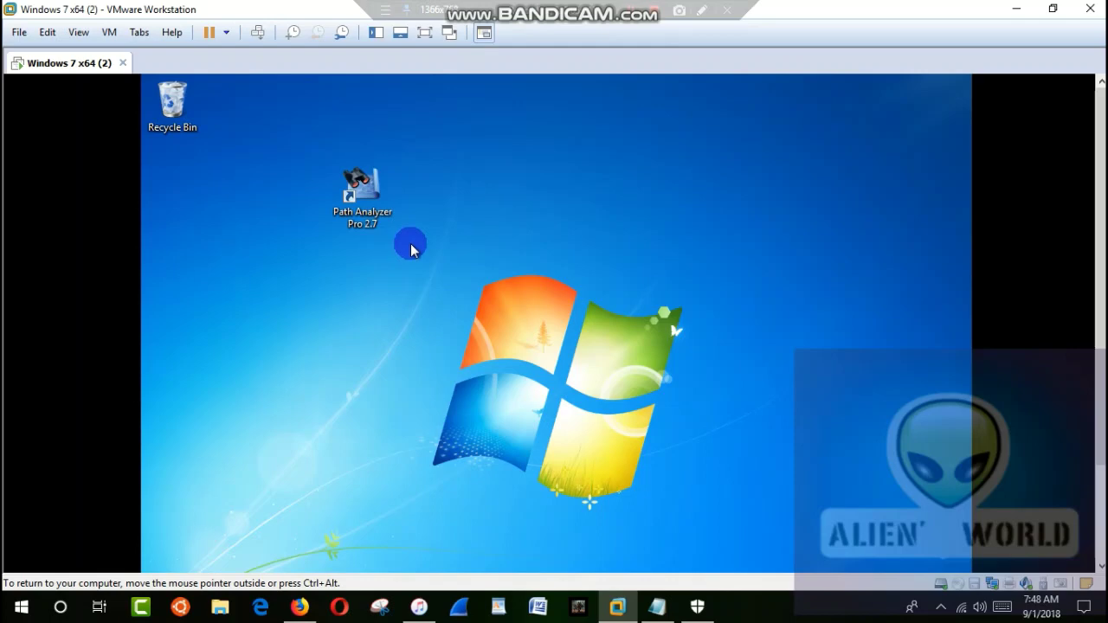
double_click(363, 199)
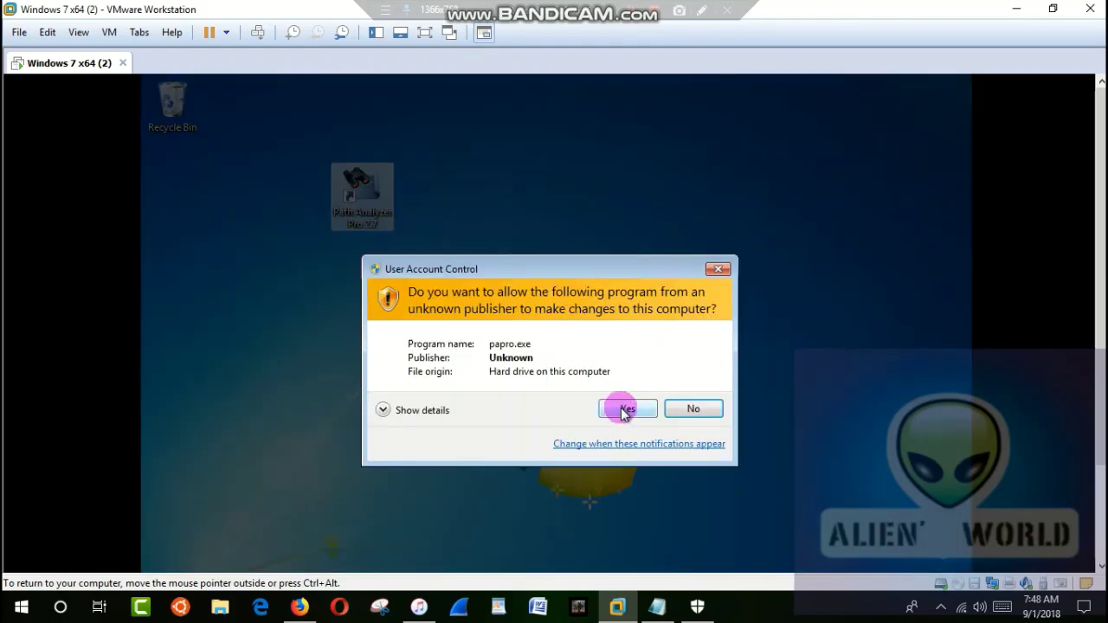
click(621, 408)
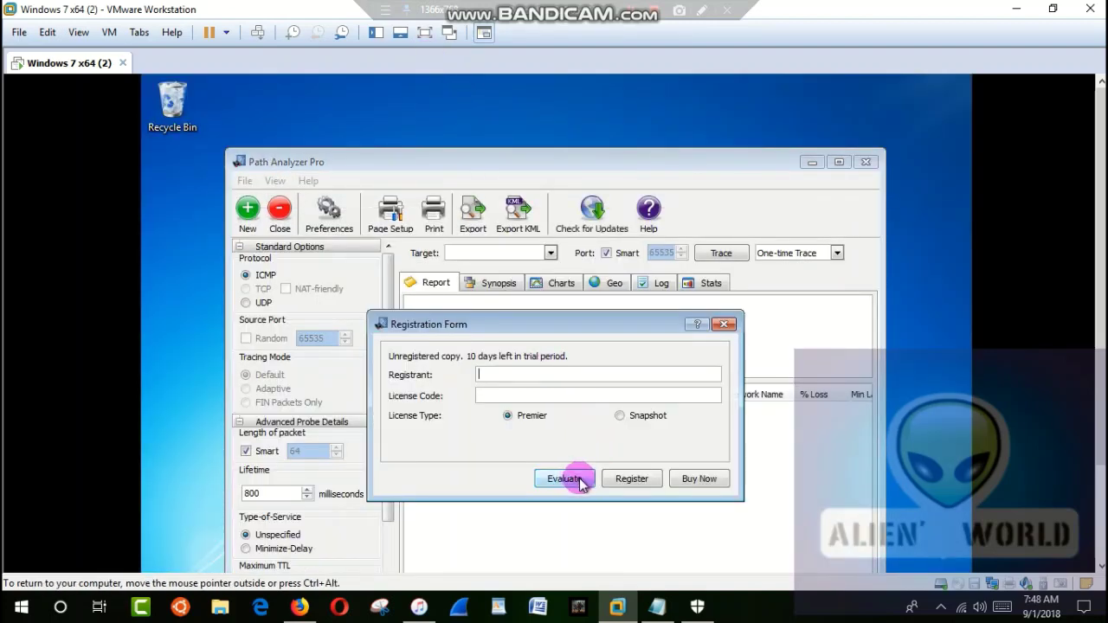
click(581, 483)
Put the virtual machine in full-screen mode and run a one-time ICMP trace to all-one-market.epizy.com
click(425, 32)
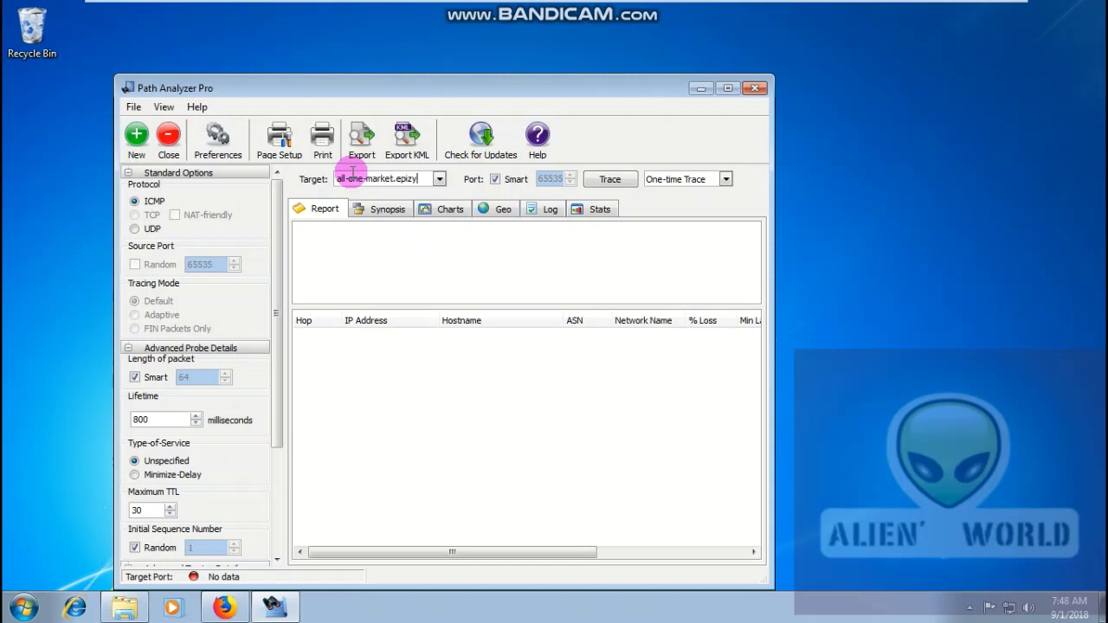
text(m)
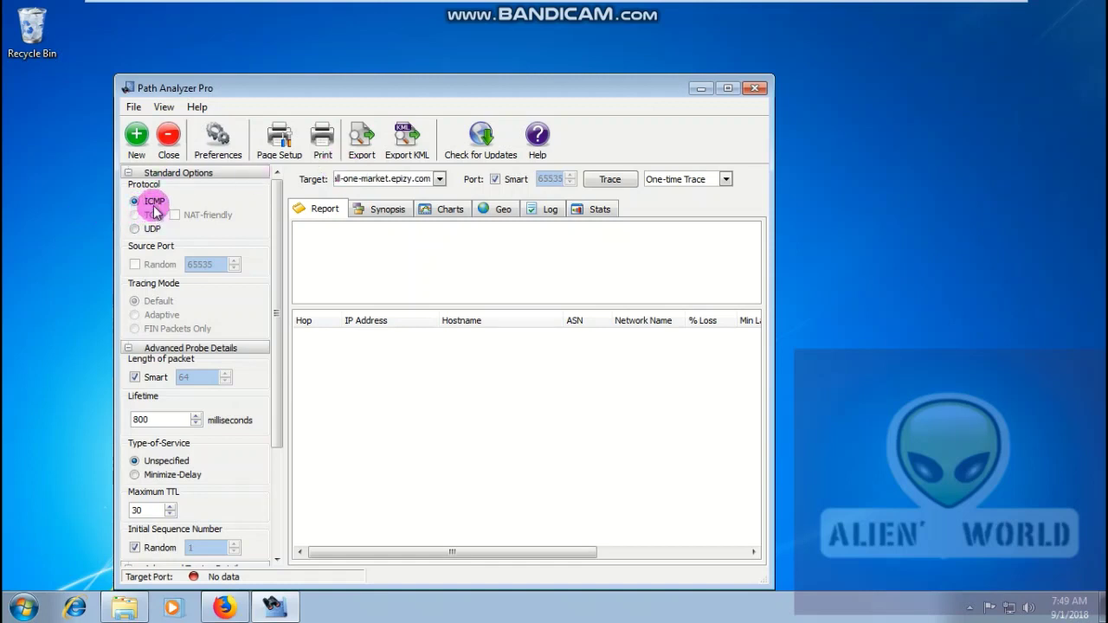
click(607, 179)
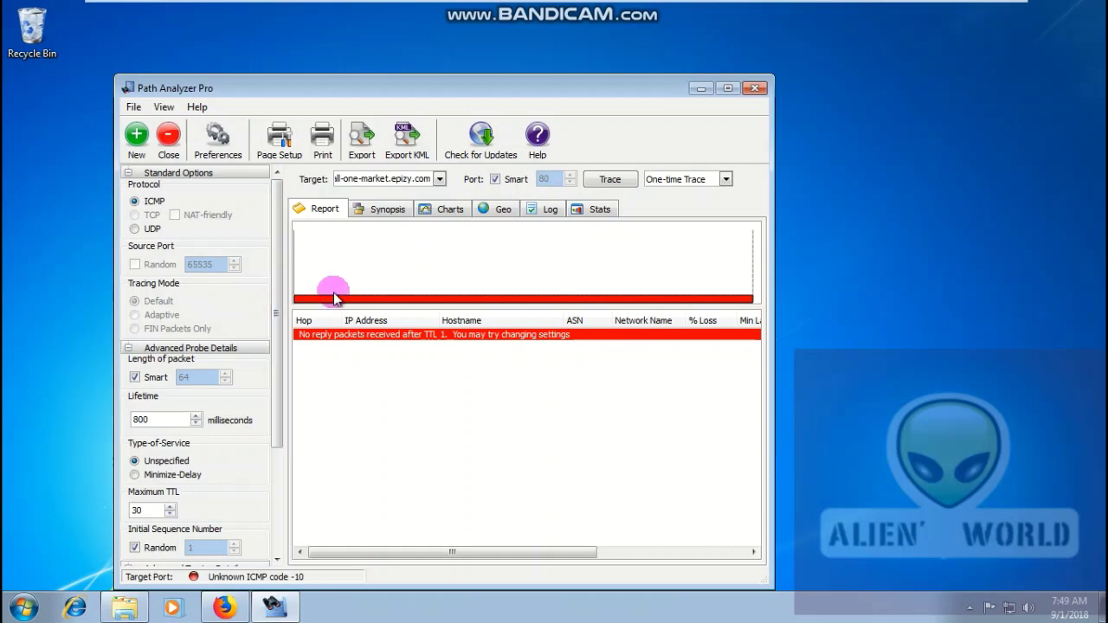
Read the trace's synopsis, covering the DNS, routing, registries and intercept sections and the origin autonomous system number
click(382, 218)
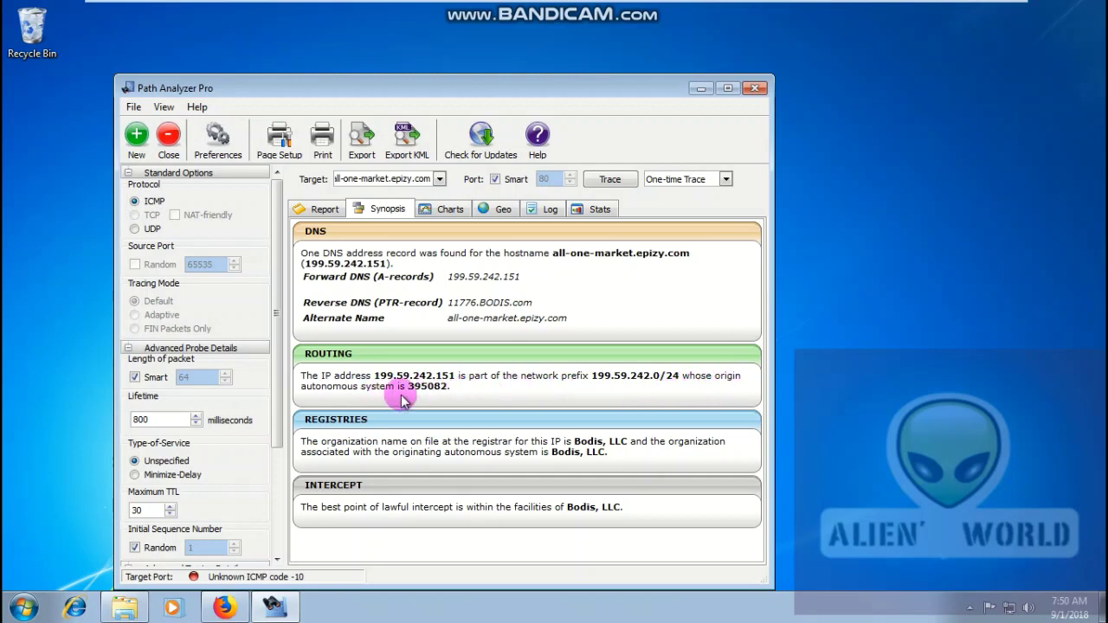
drag(408, 386, 448, 386)
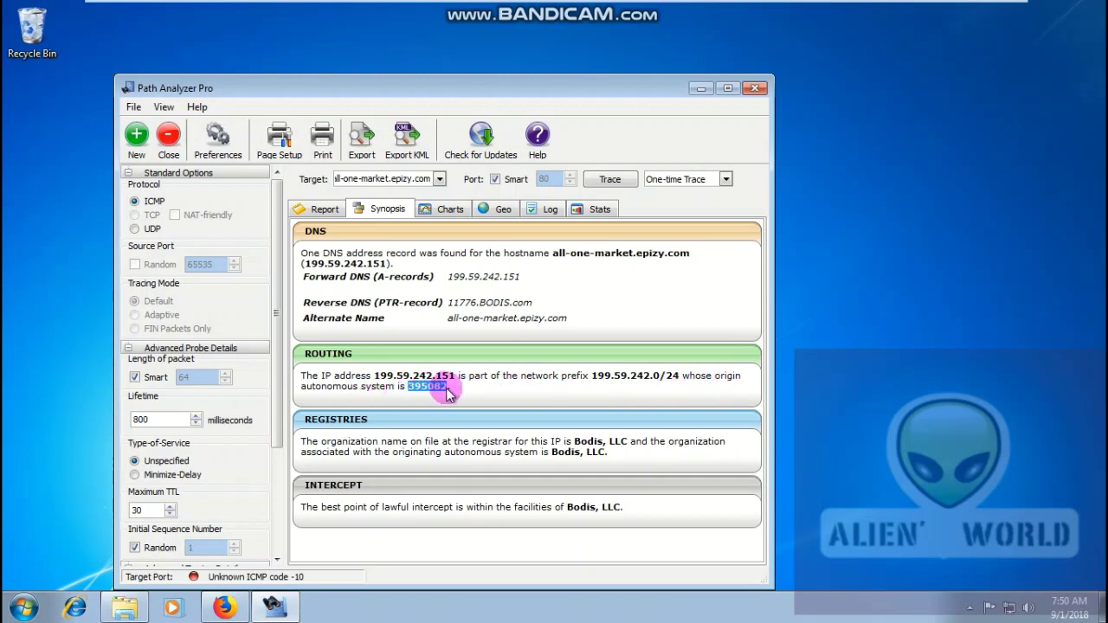
click(381, 451)
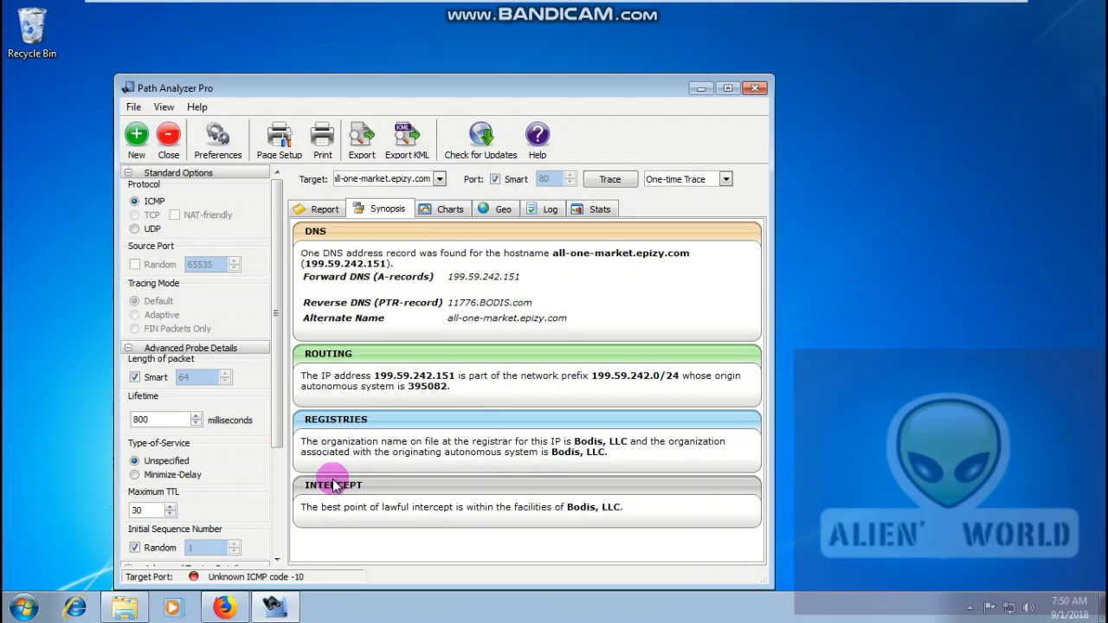
View the trace's charts with the value labels turned off and compare them with the report
click(452, 212)
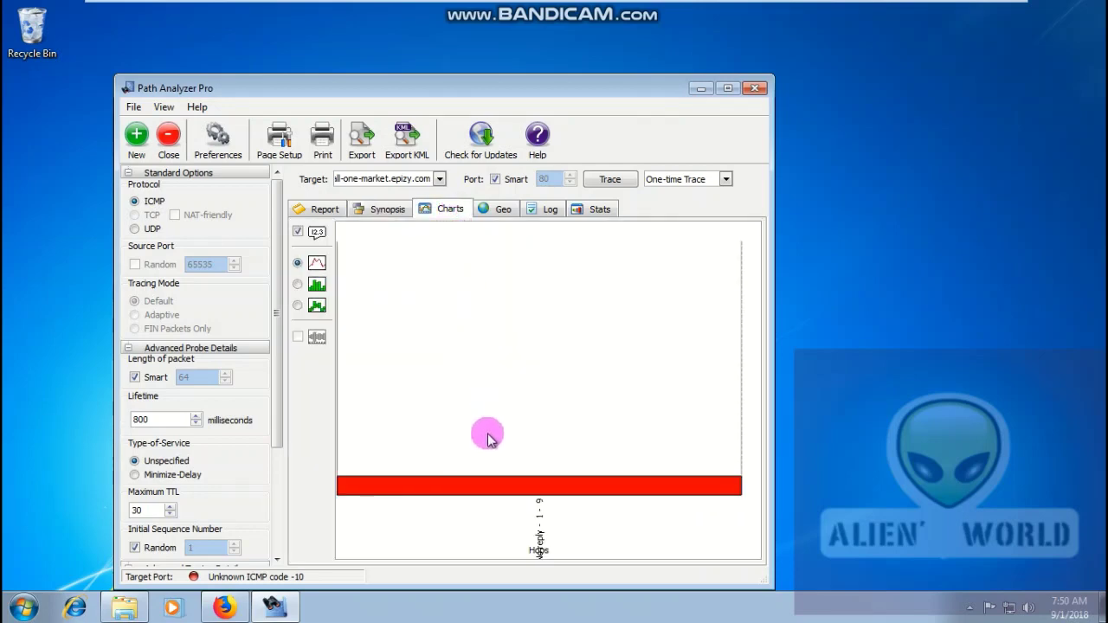
click(298, 231)
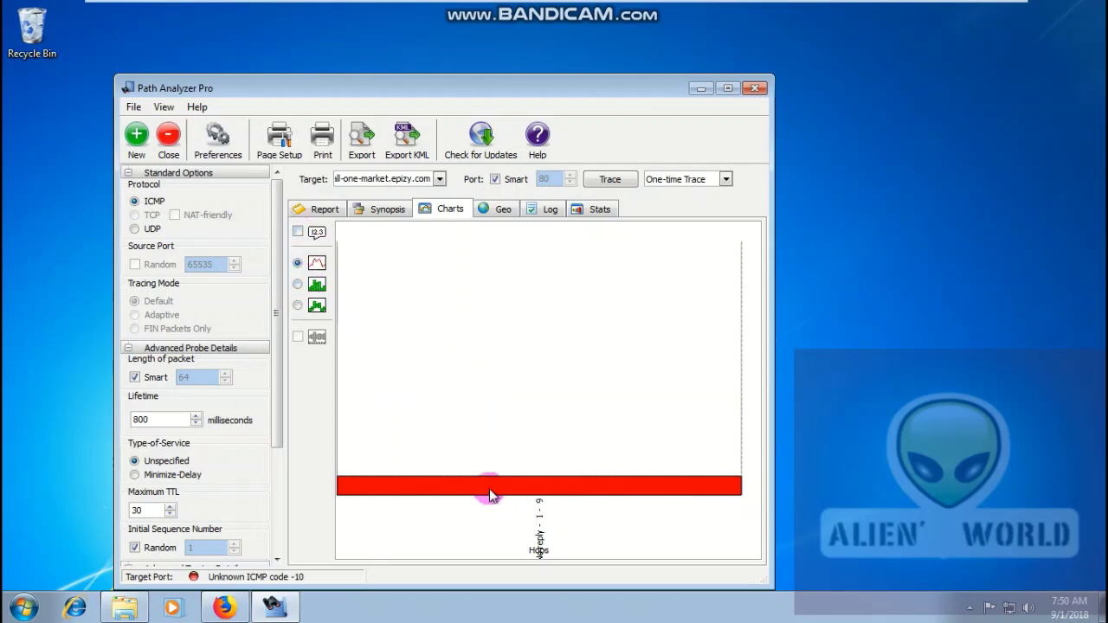
click(319, 210)
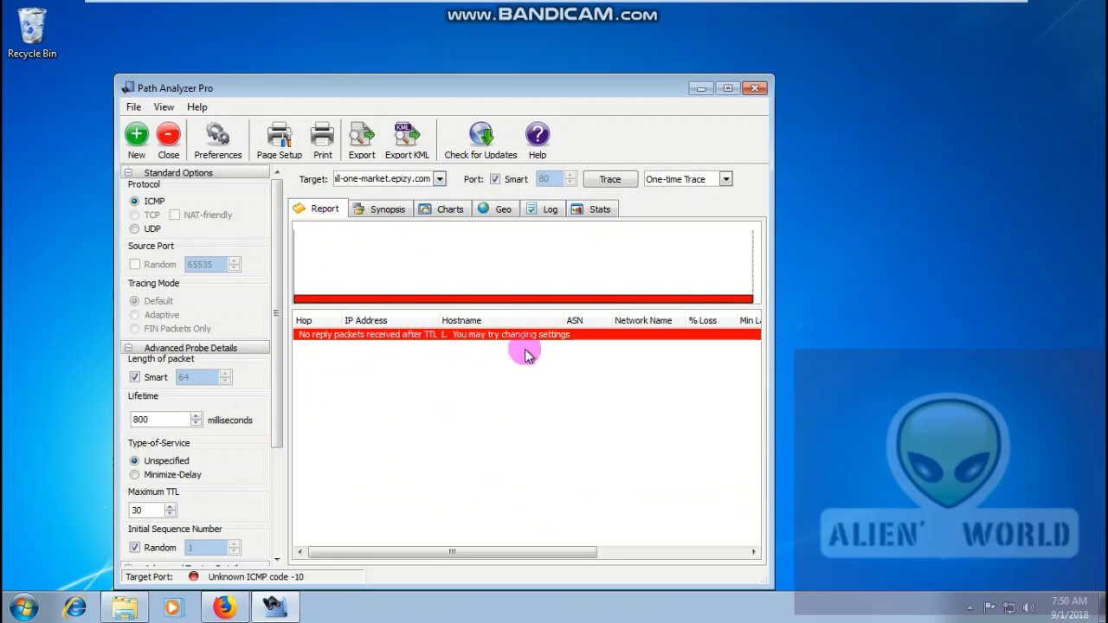
click(448, 211)
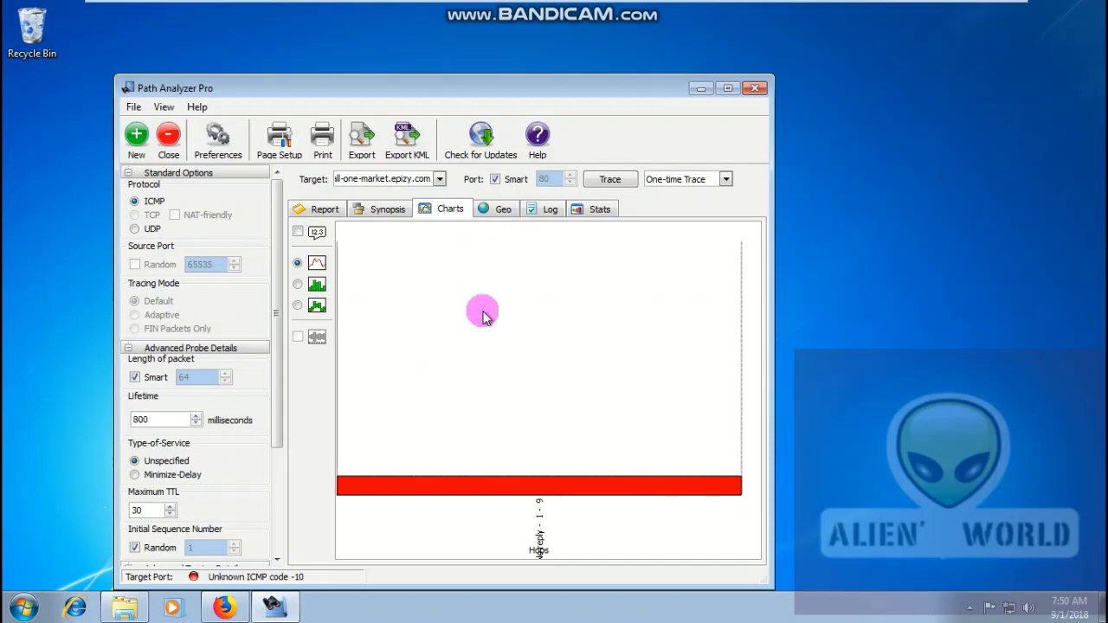
Show state/province names and roads on the trace's geographic map, keeping the cities option at Only Capitals
click(505, 209)
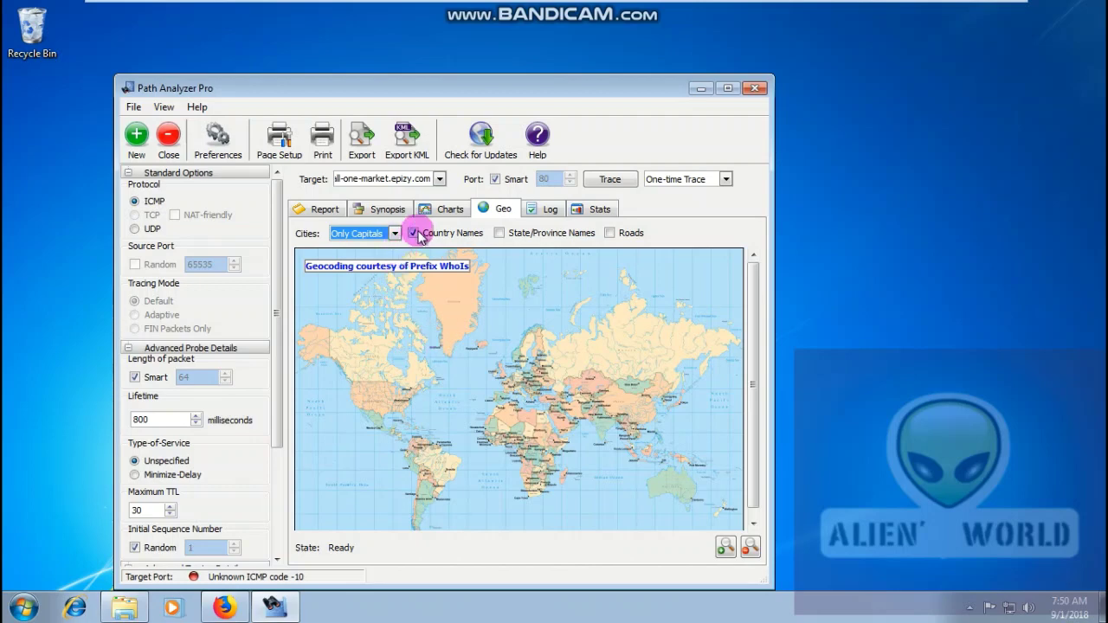
click(500, 233)
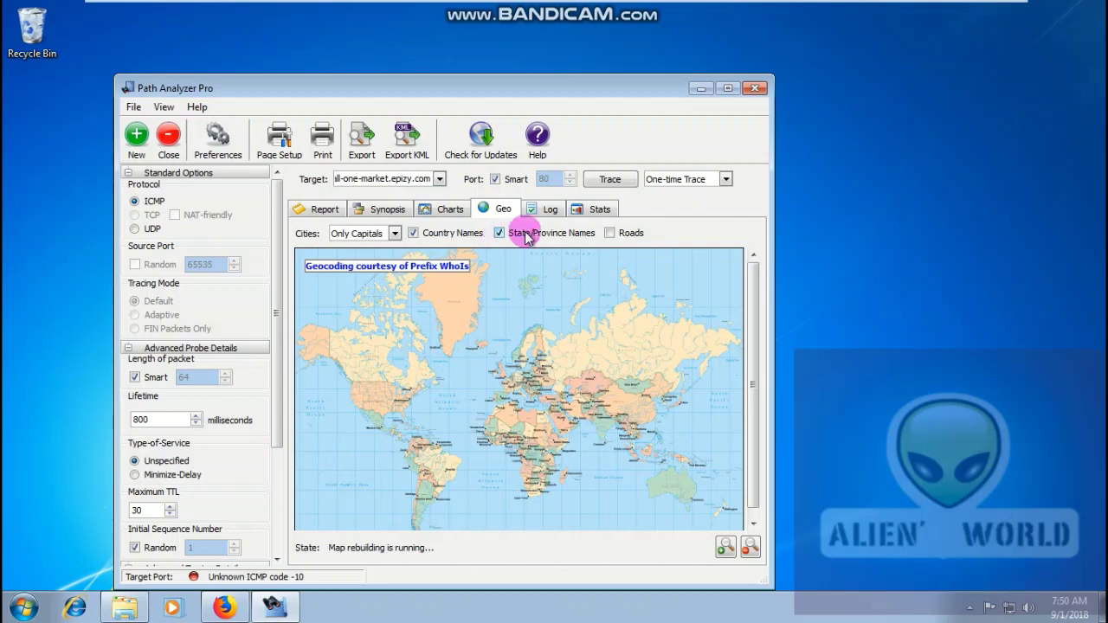
click(610, 232)
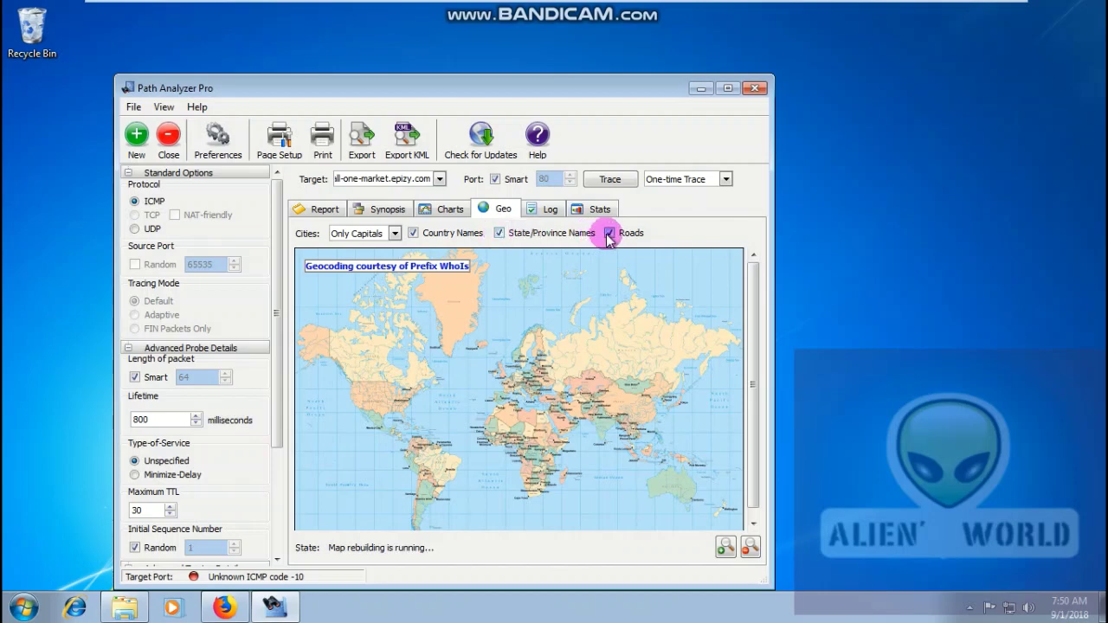
click(394, 234)
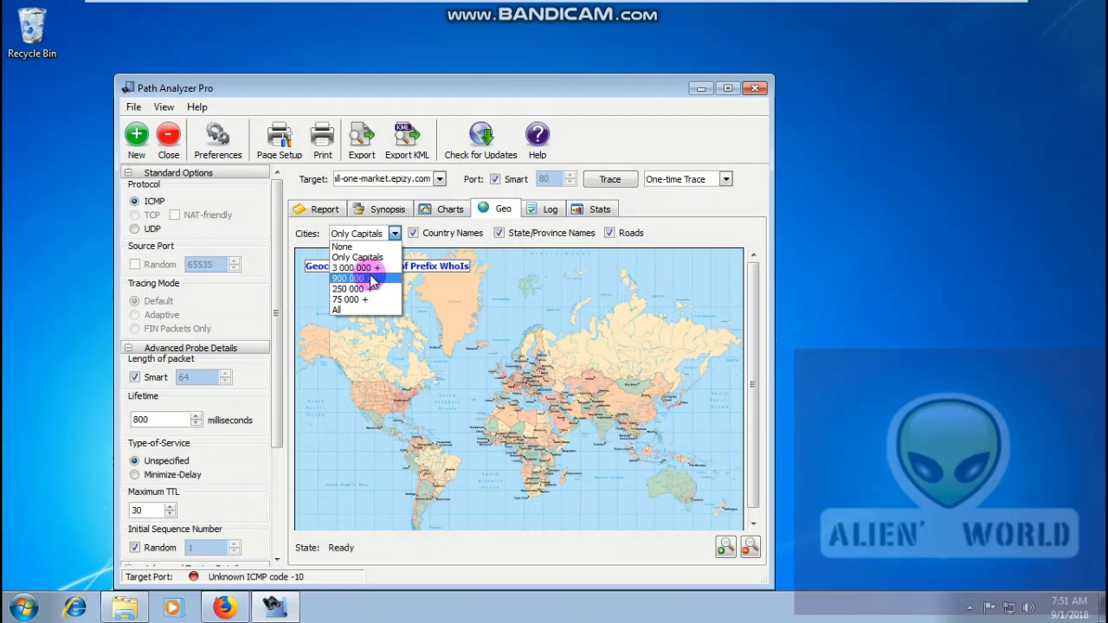
click(394, 234)
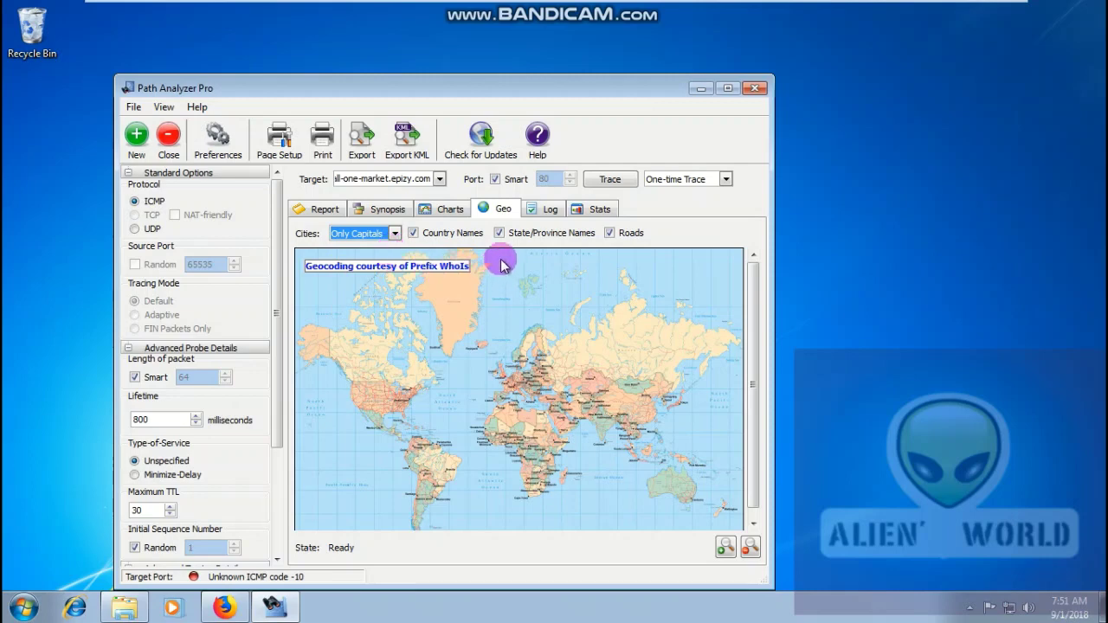
Examine the current trace log and session log, and check the source, target and protocol in the vital statistics
click(539, 211)
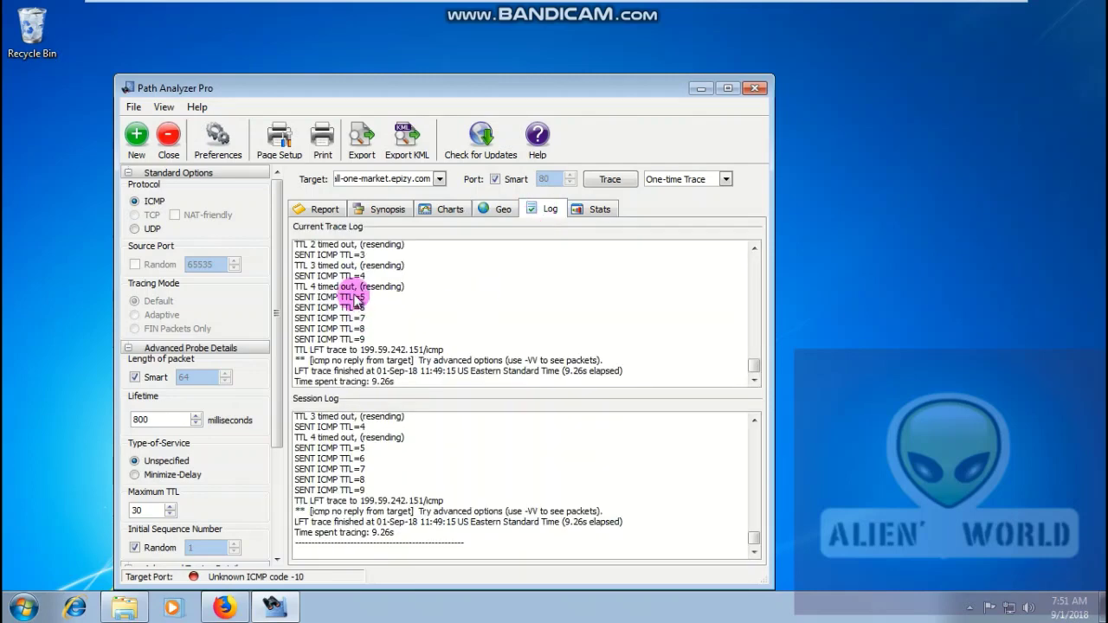
scroll(359, 295, up, 5)
scroll(358, 295, up, 3)
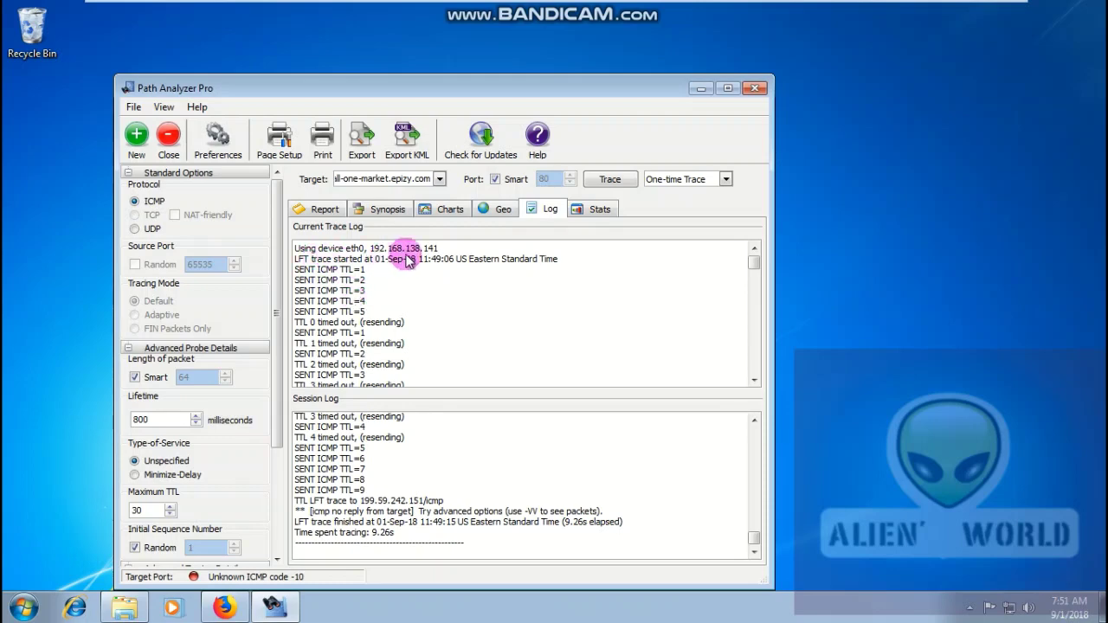
scroll(493, 311, down, 3)
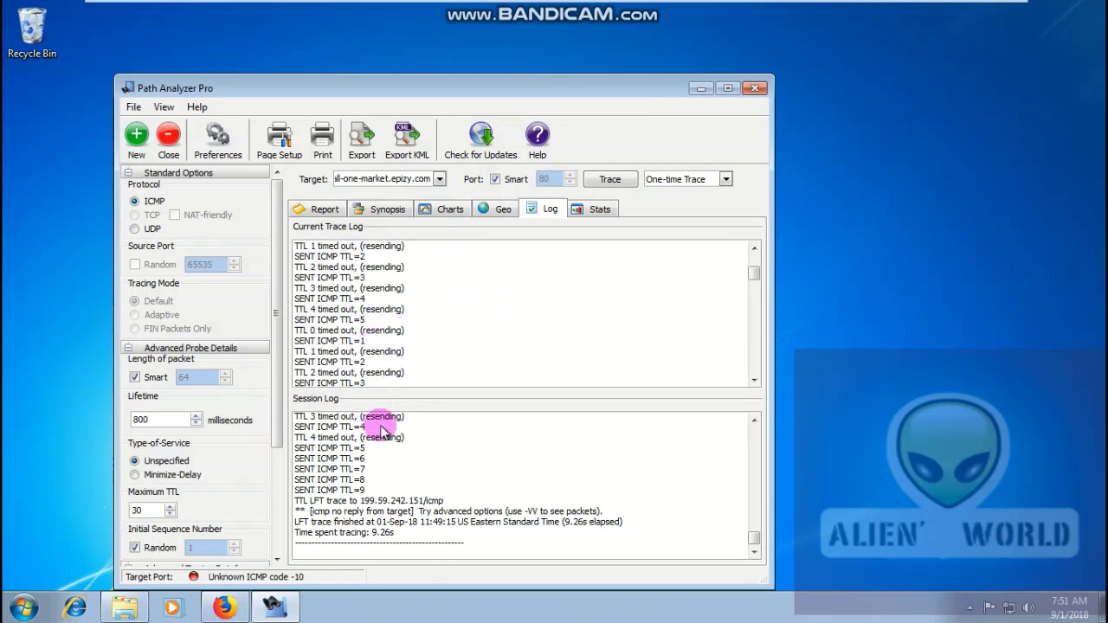
scroll(400, 450, up, 10)
scroll(403, 455, up, 1)
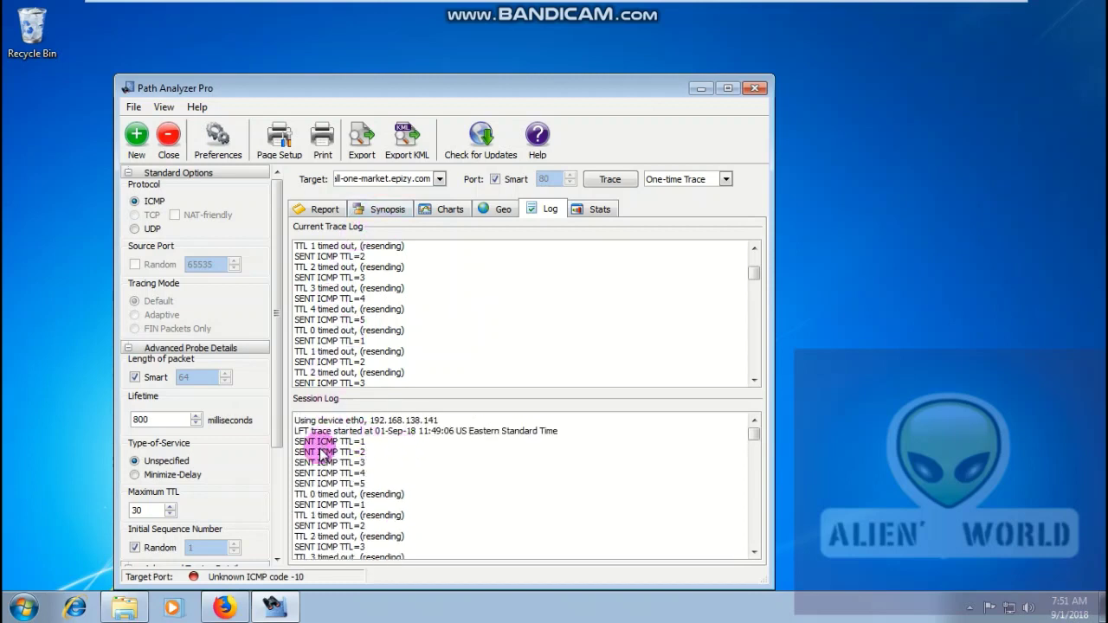
scroll(403, 463, down, 2)
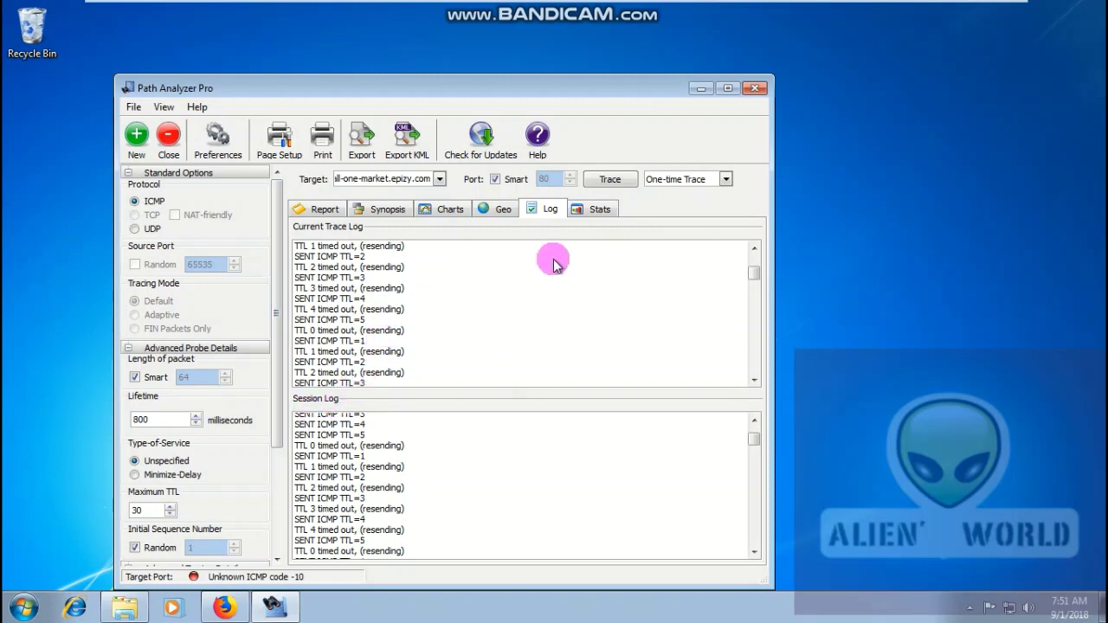
click(595, 208)
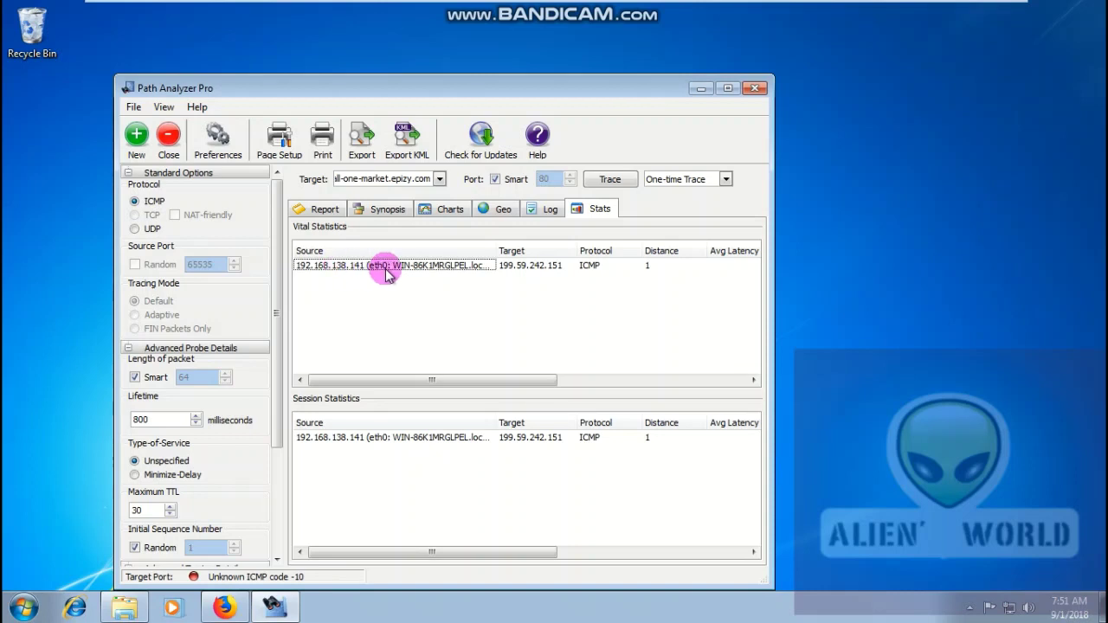
click(512, 270)
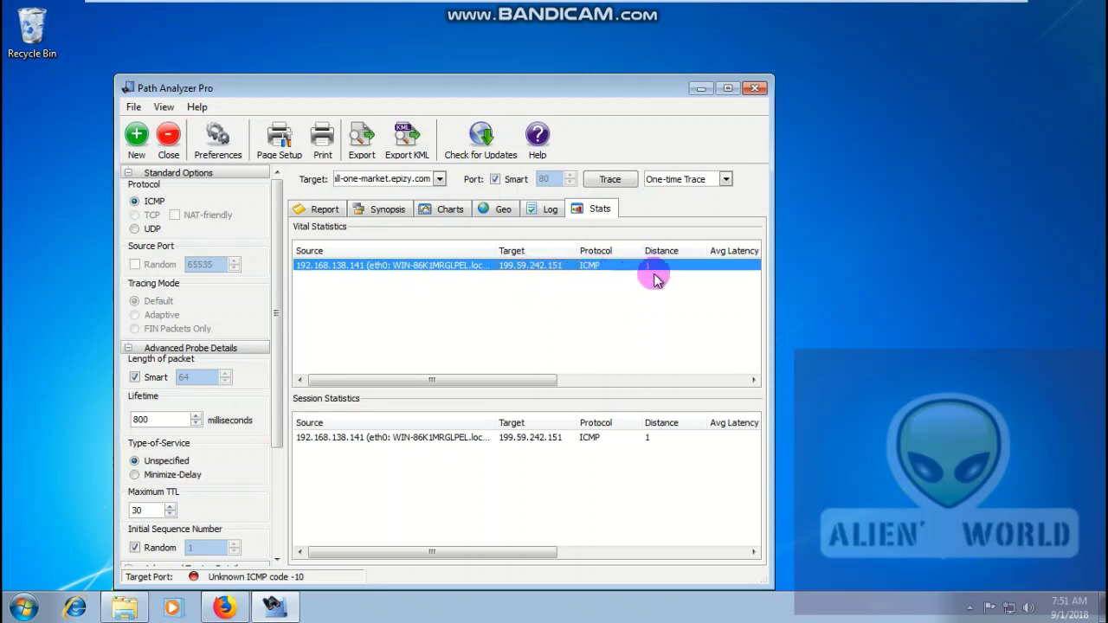
Open a Command Prompt beside the trace window and ping 199.59.242.151
key(super+r)
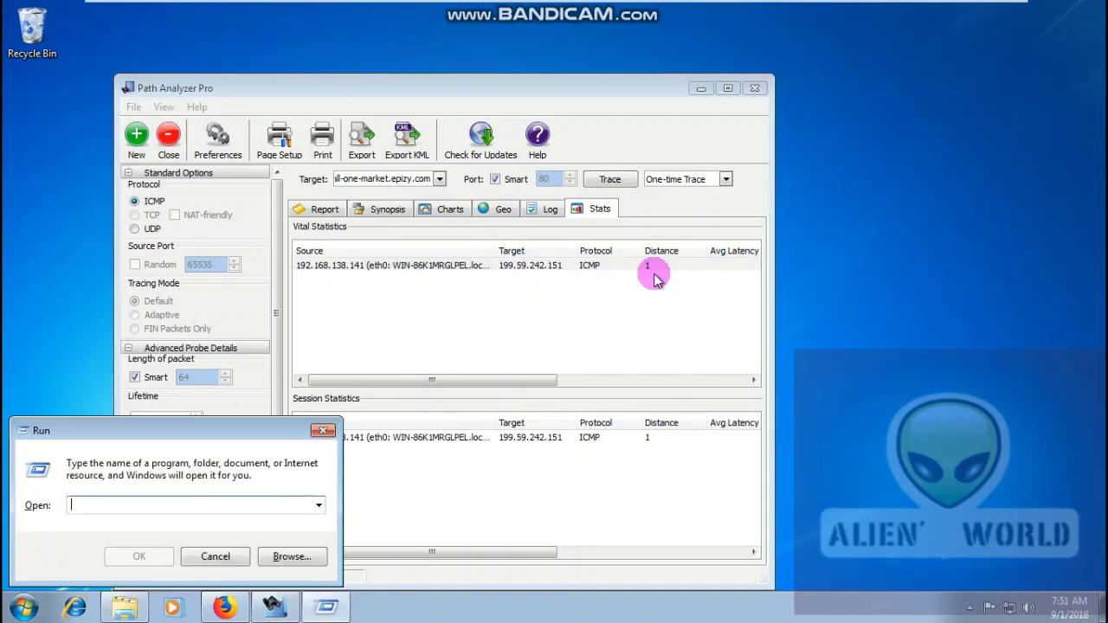
text(cmd)
key(Return)
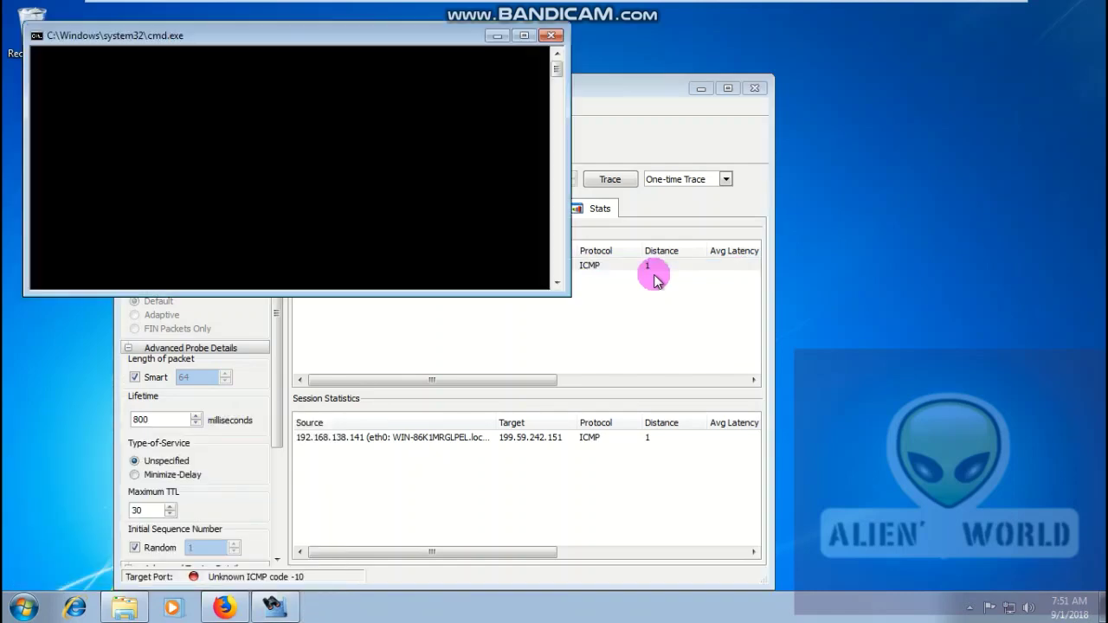
drag(384, 26, 992, 75)
text(ping 199)
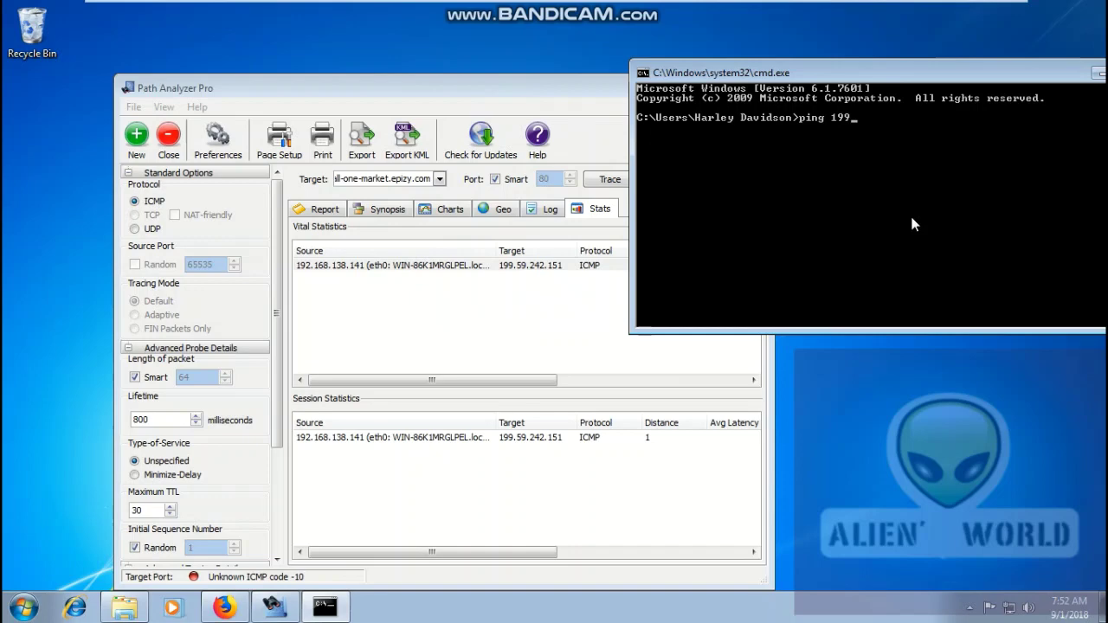
text(.59.242.151)
key(Return)
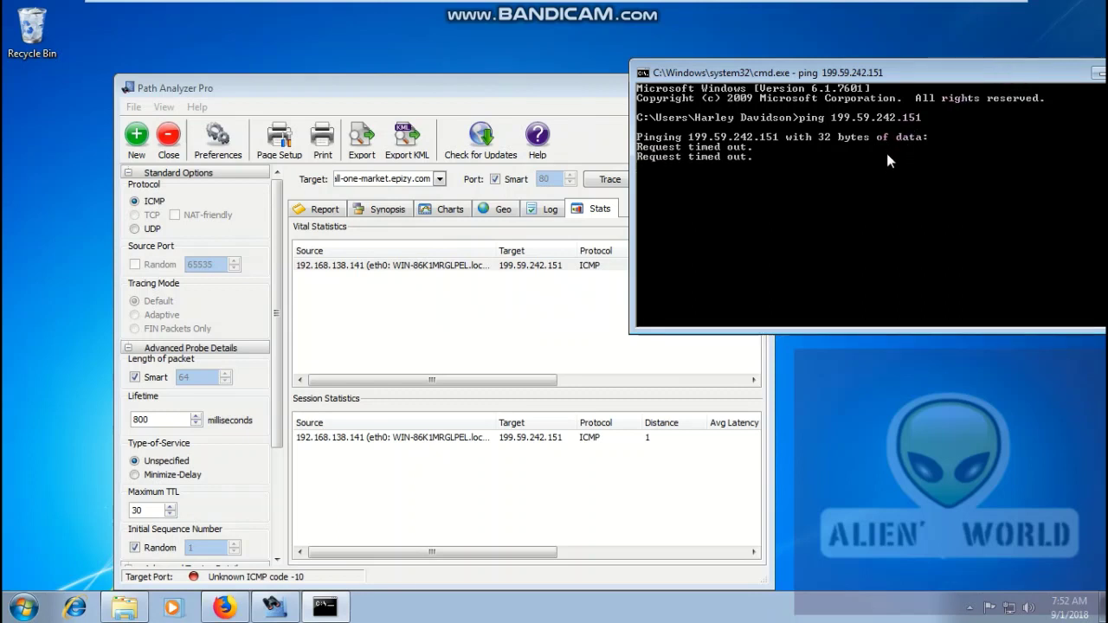
drag(981, 75, 873, 86)
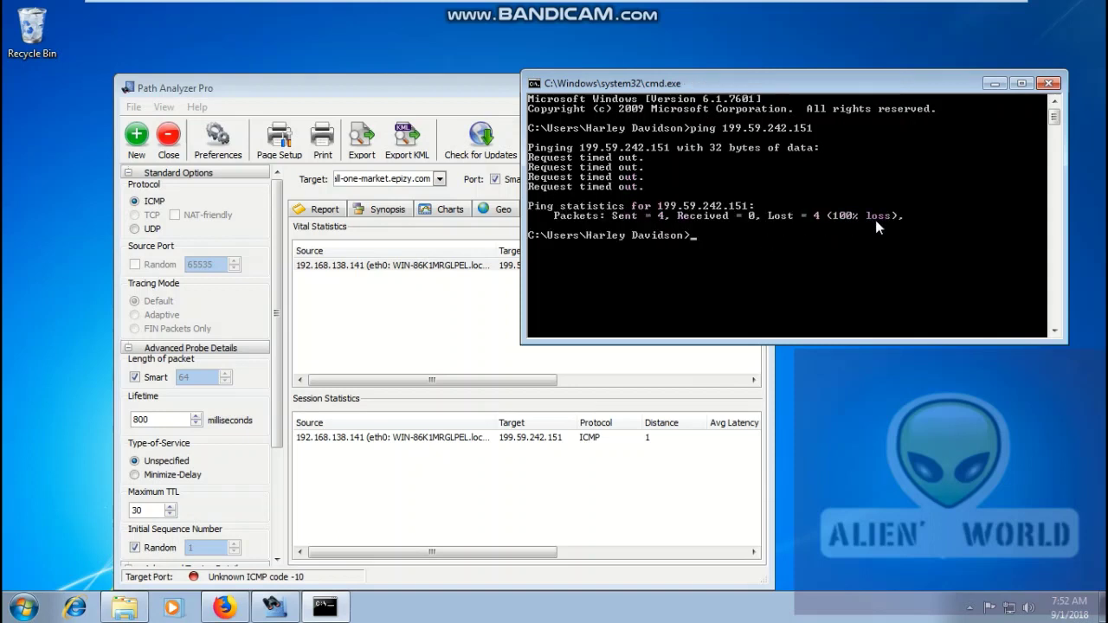
click(338, 215)
click(337, 214)
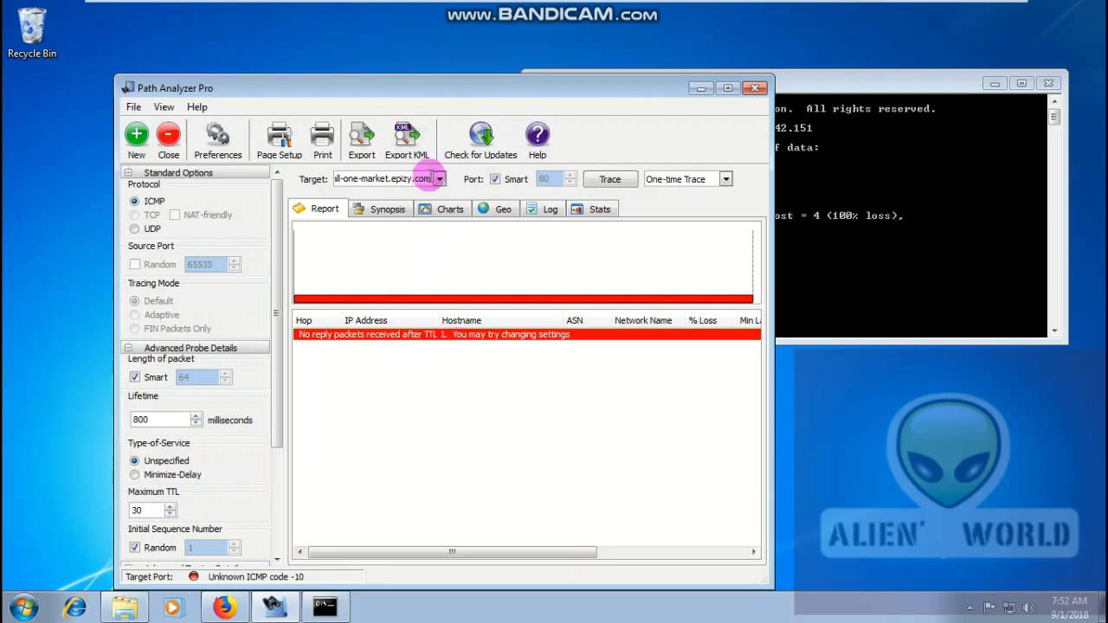
key(BackSpace)
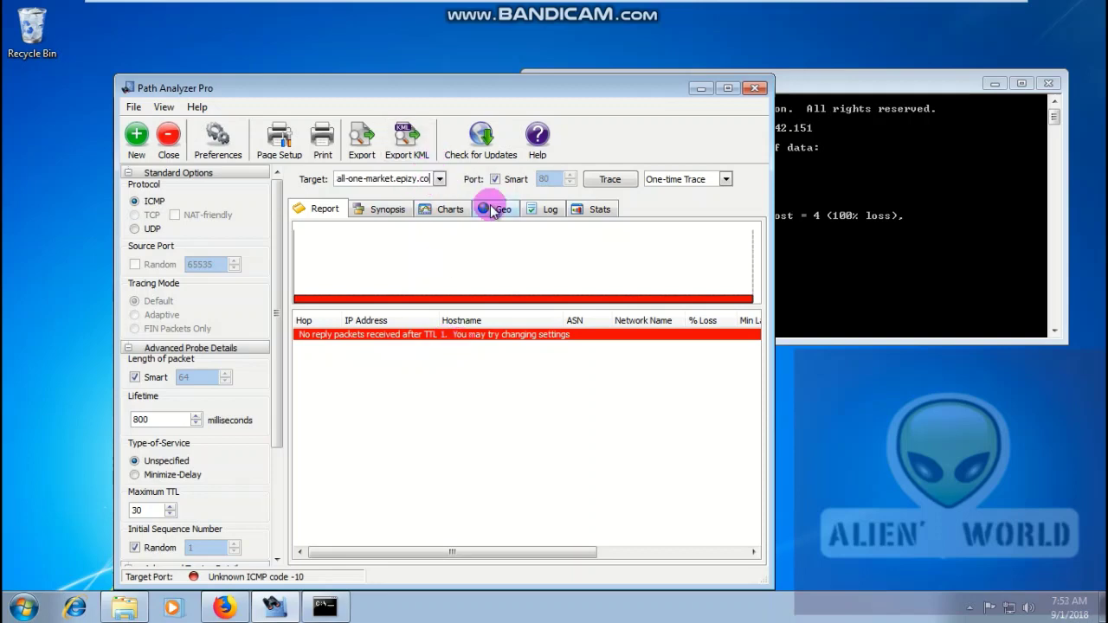
key(BackSpace)
key(BackSpace)
key(BackSpace)
key(BackSpace)
key(BackSpace)
key(BackSpace)
key(BackSpace)
key(BackSpace)
key(BackSpace)
key(BackSpace)
key(BackSpace)
key(BackSpace)
key(BackSpace)
key(BackSpace)
key(BackSpace)
key(BackSpace)
key(BackSpace)
key(BackSpace)
key(BackSpace)
key(BackSpace)
text(www.ggog)
key(BackSpace)
key(BackSpace)
key(BackSpace)
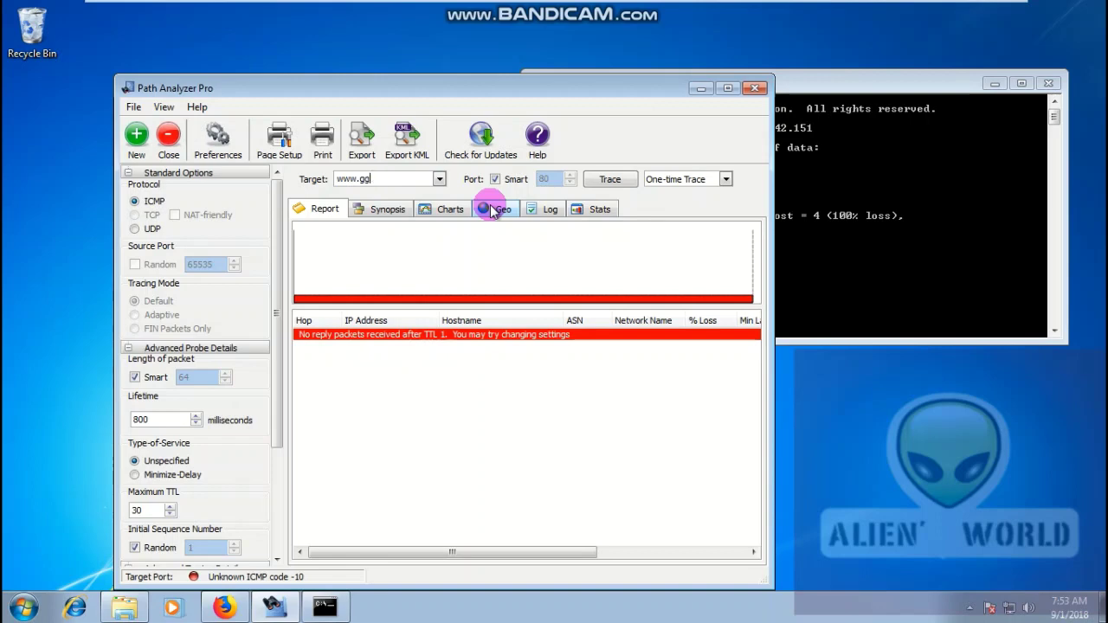
text(oogle.com)
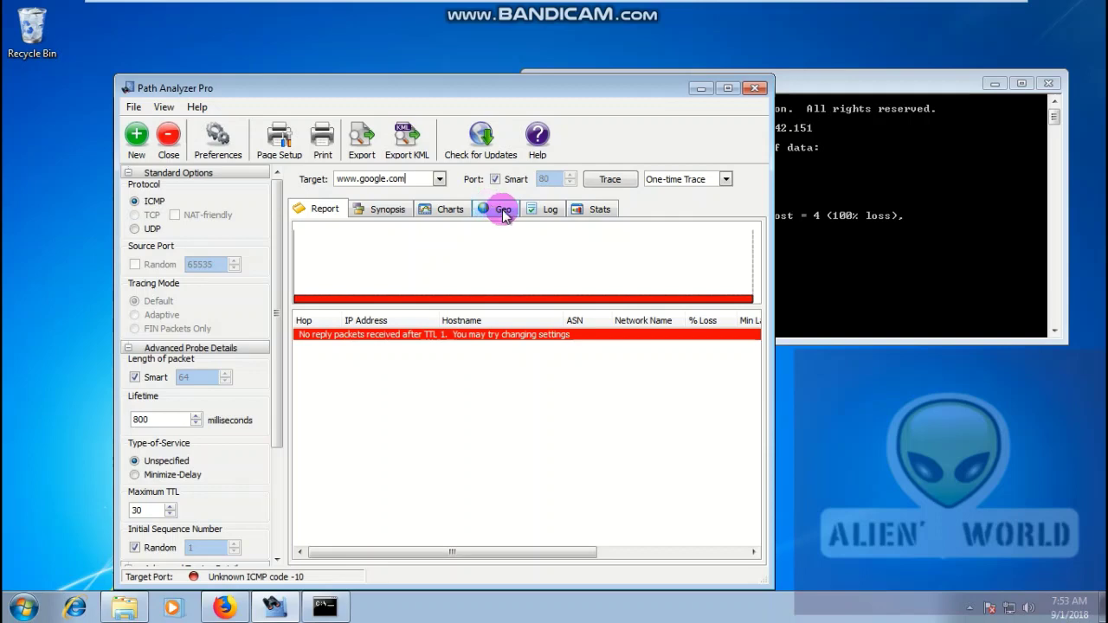
click(609, 182)
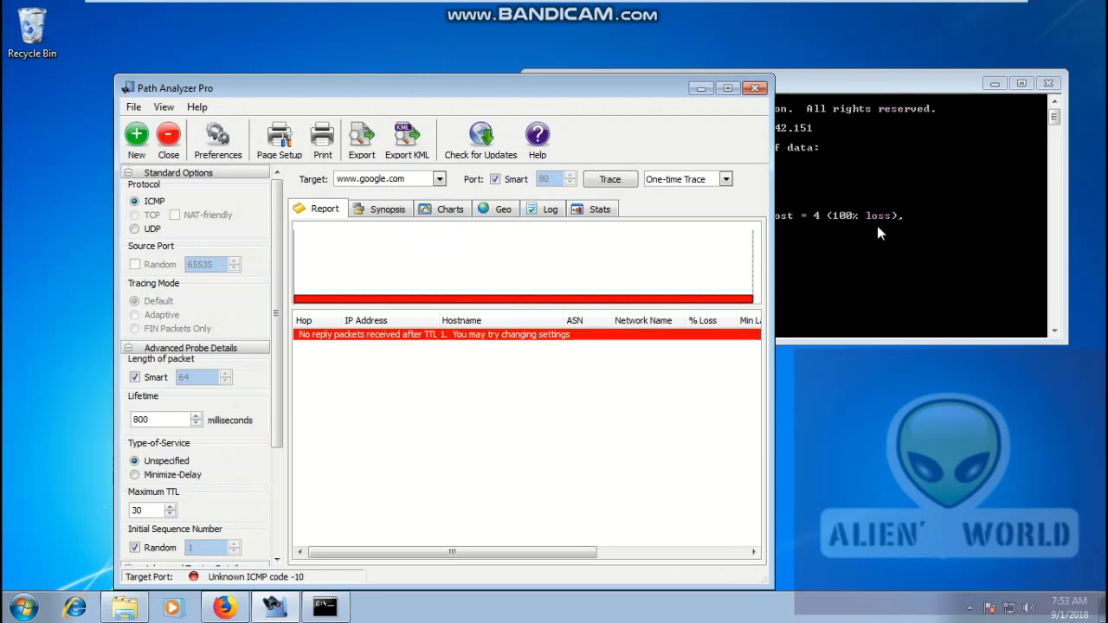
click(877, 253)
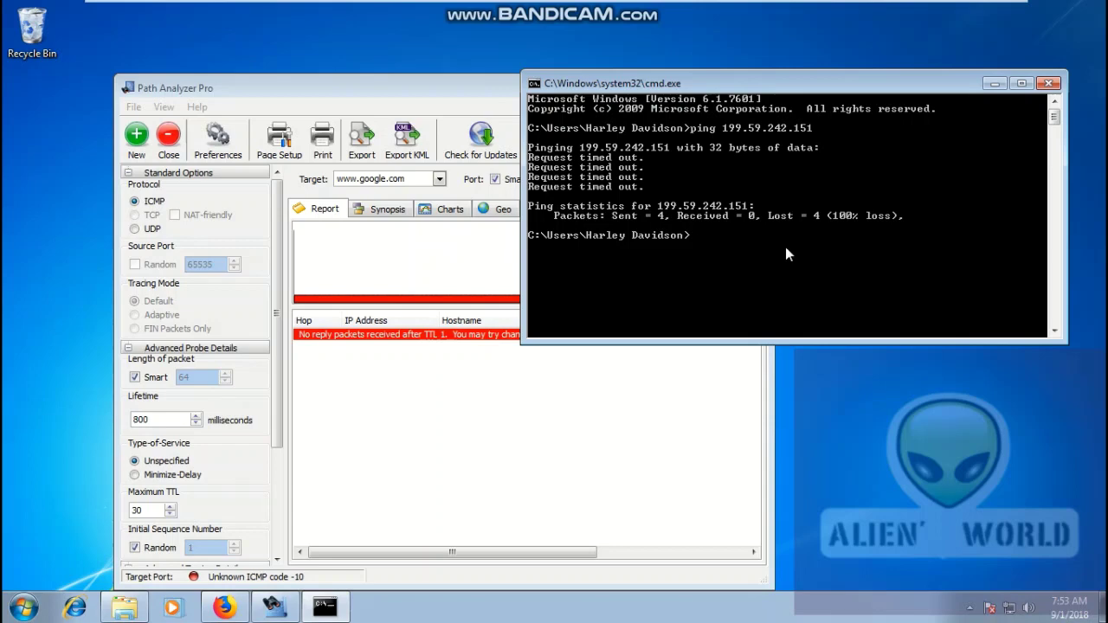
click(384, 209)
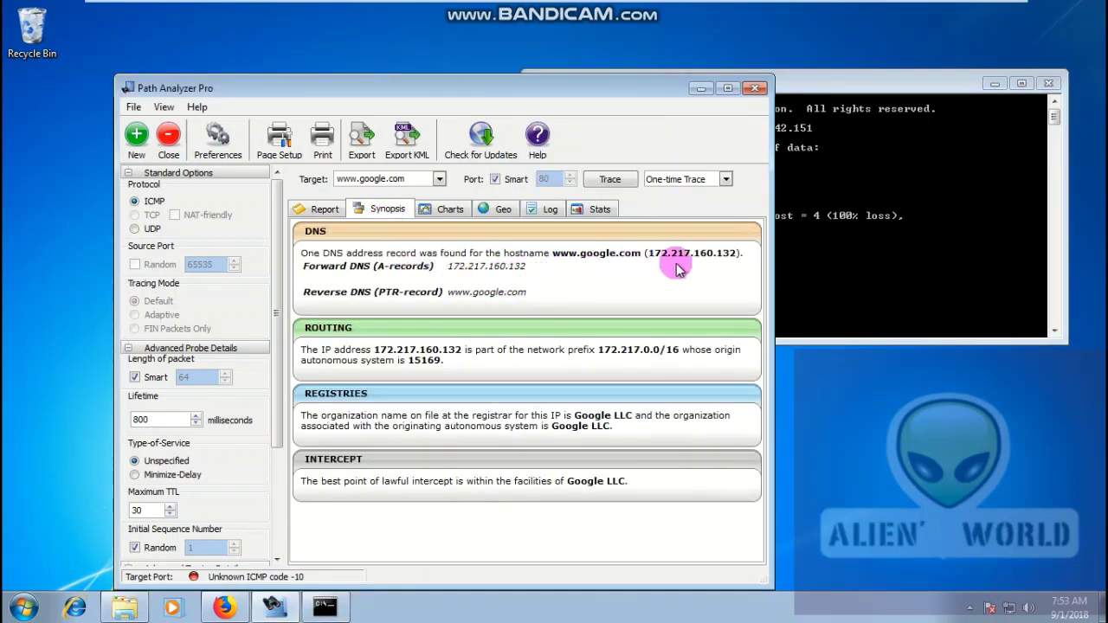
click(816, 248)
drag(750, 86, 1014, 57)
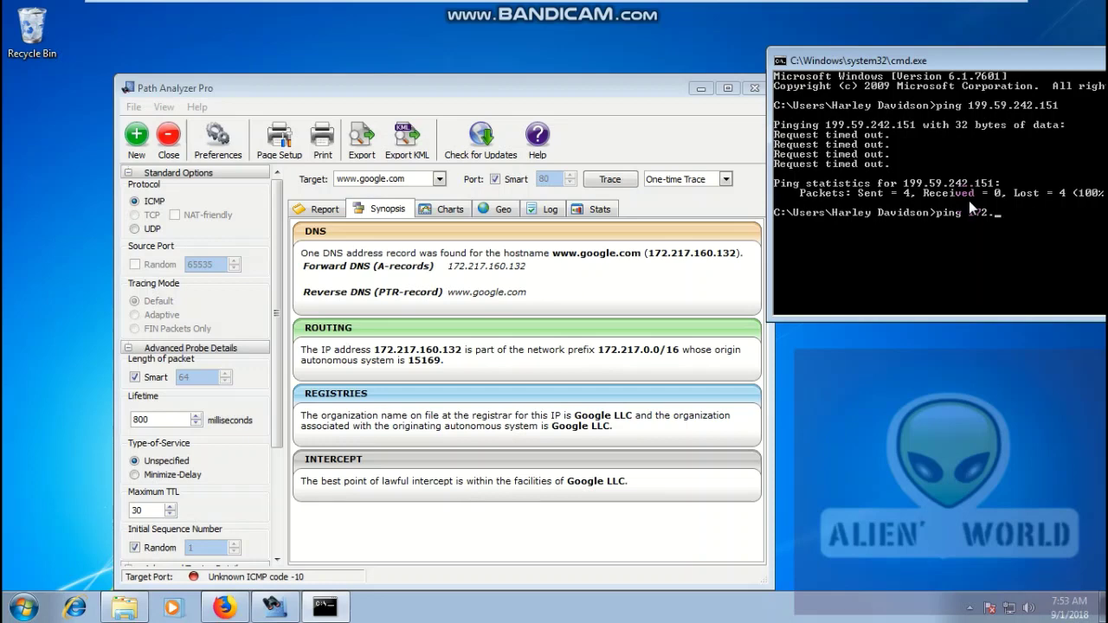
text(7.160.132)
key(Return)
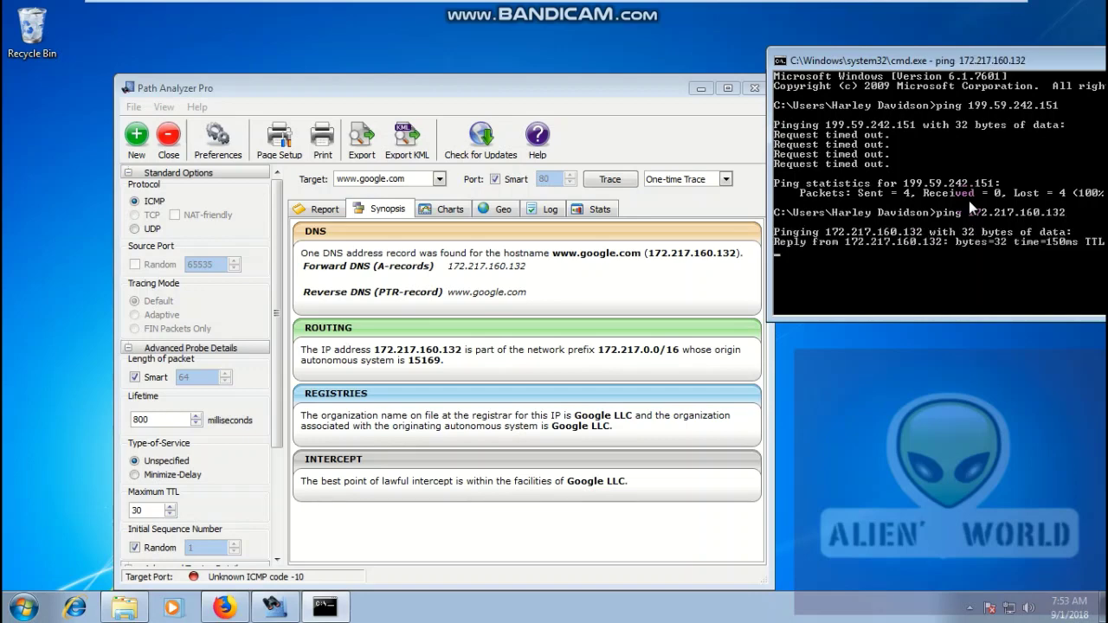
click(1020, 60)
drag(1020, 61, 877, 67)
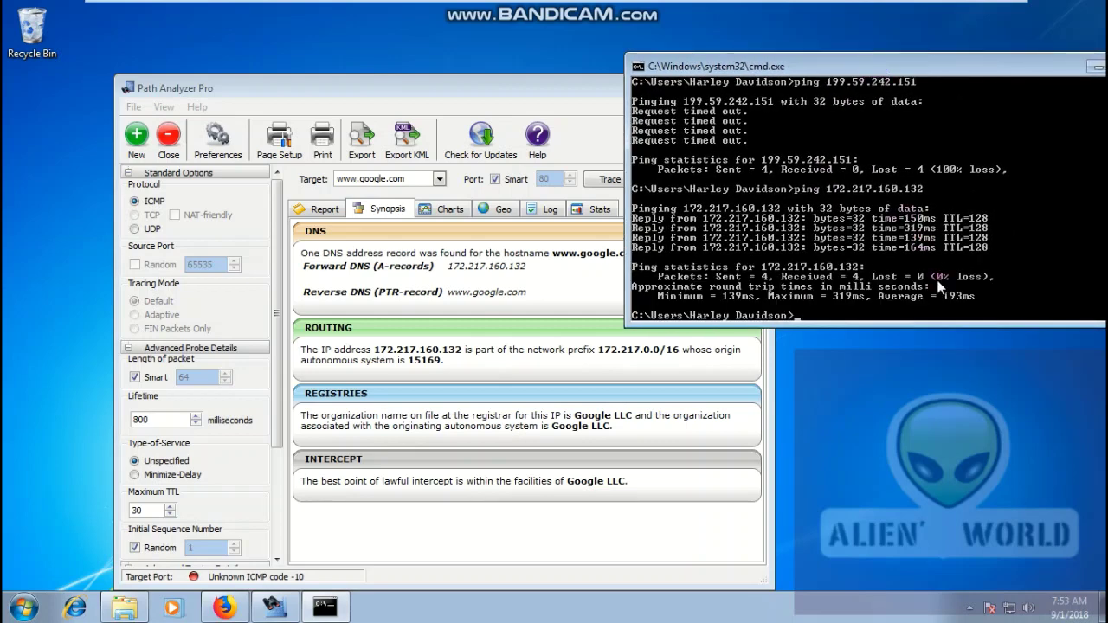
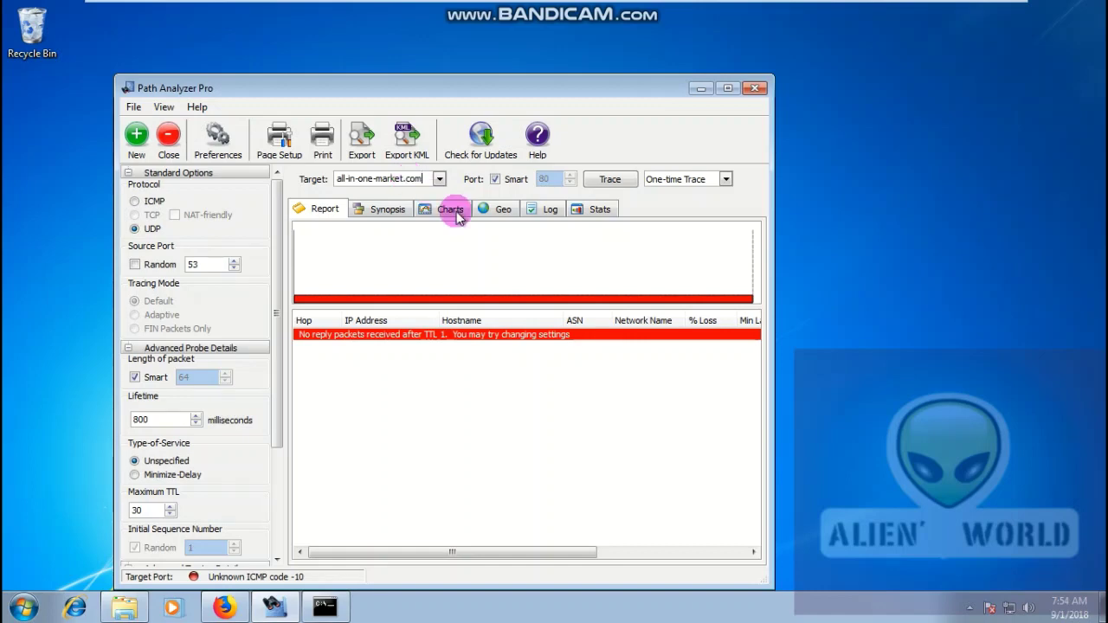
Try to trace the route to all-in-one-market.com
click(609, 187)
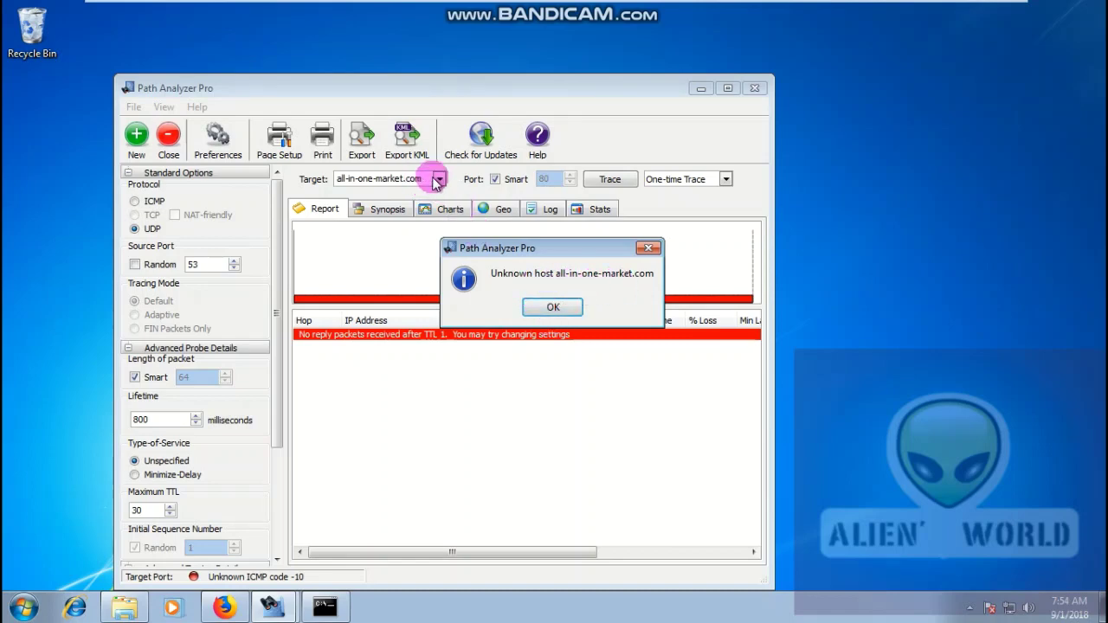
click(553, 306)
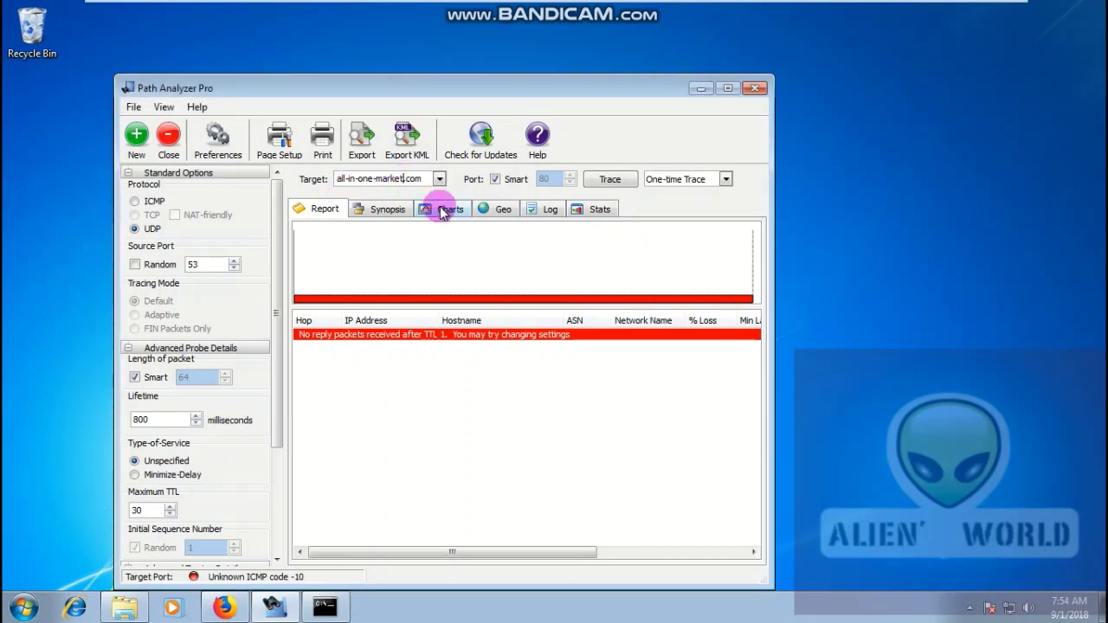
Correct the target to all-in-one-market.epizy.com and trace its route over UDP
text(.api)
text(zy)
key(BackSpace)
text(e)
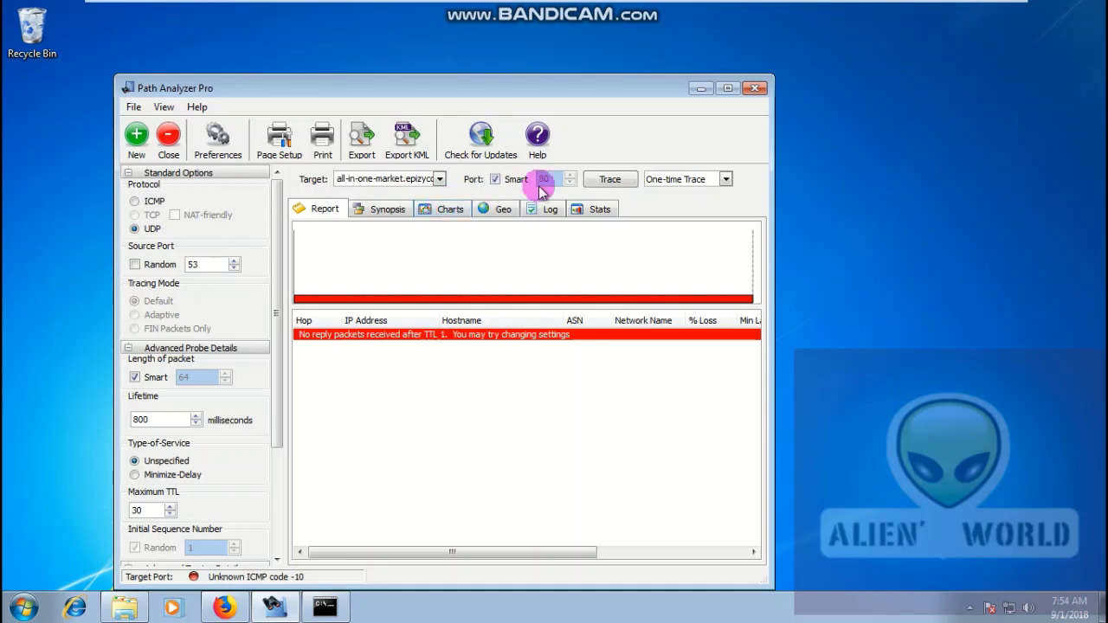
click(609, 179)
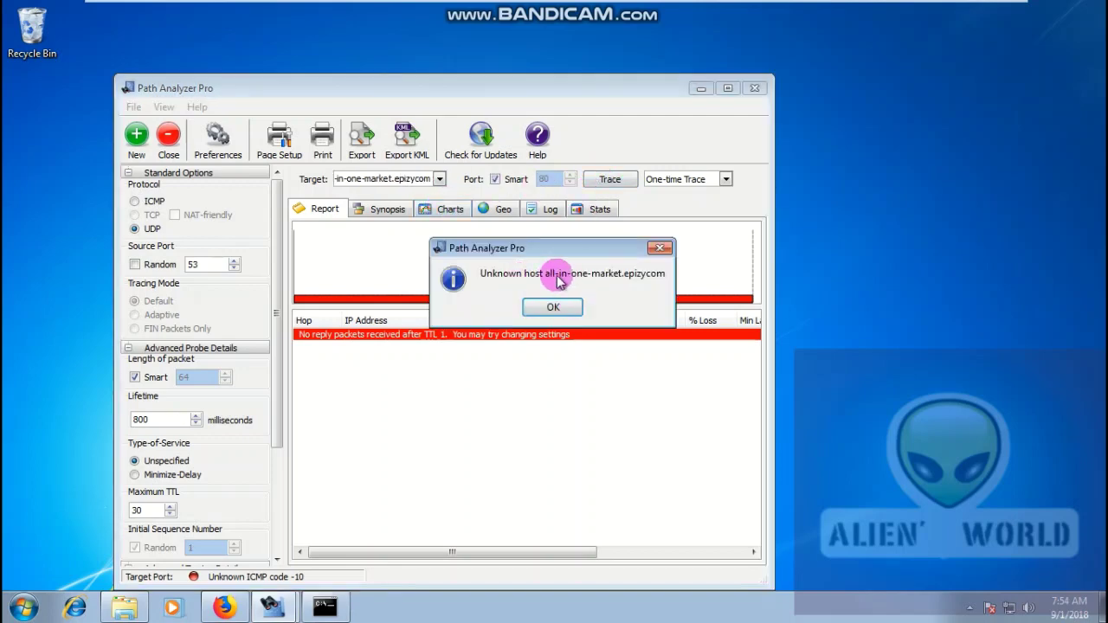
click(657, 250)
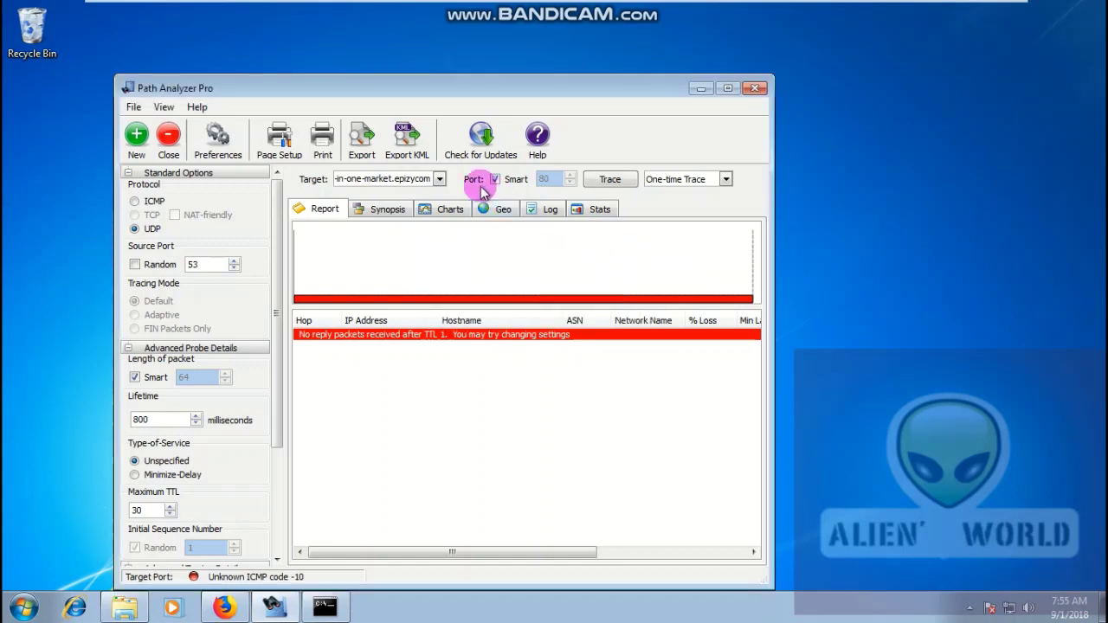
click(414, 178)
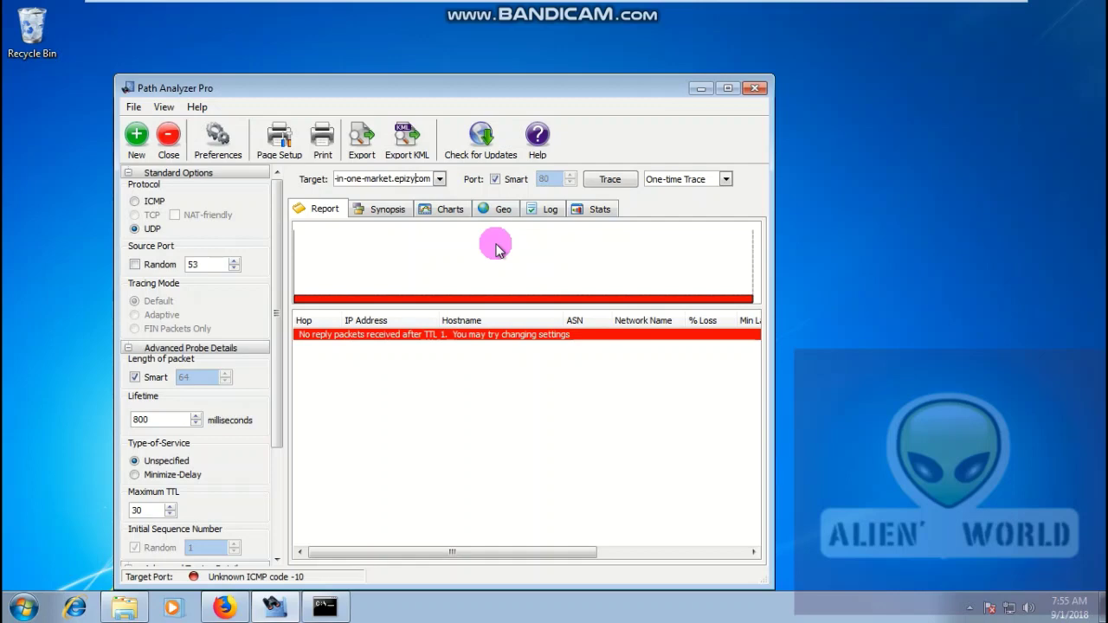
click(615, 180)
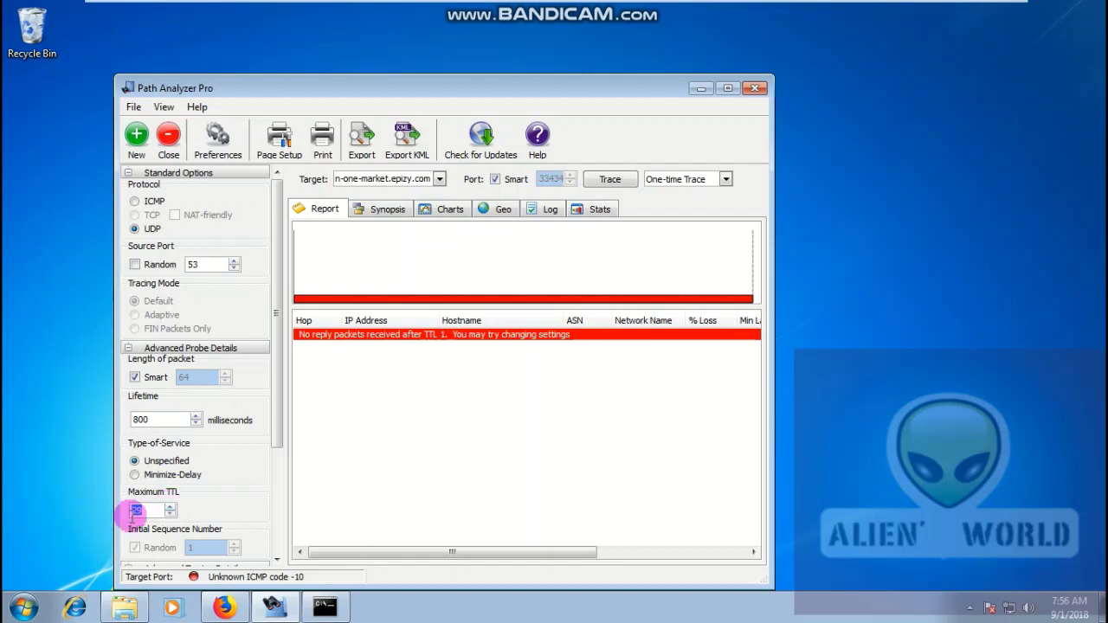
Review the maximum TTL and the remaining advanced probe and tracing details, down to the probes per TTL
drag(129, 510, 142, 511)
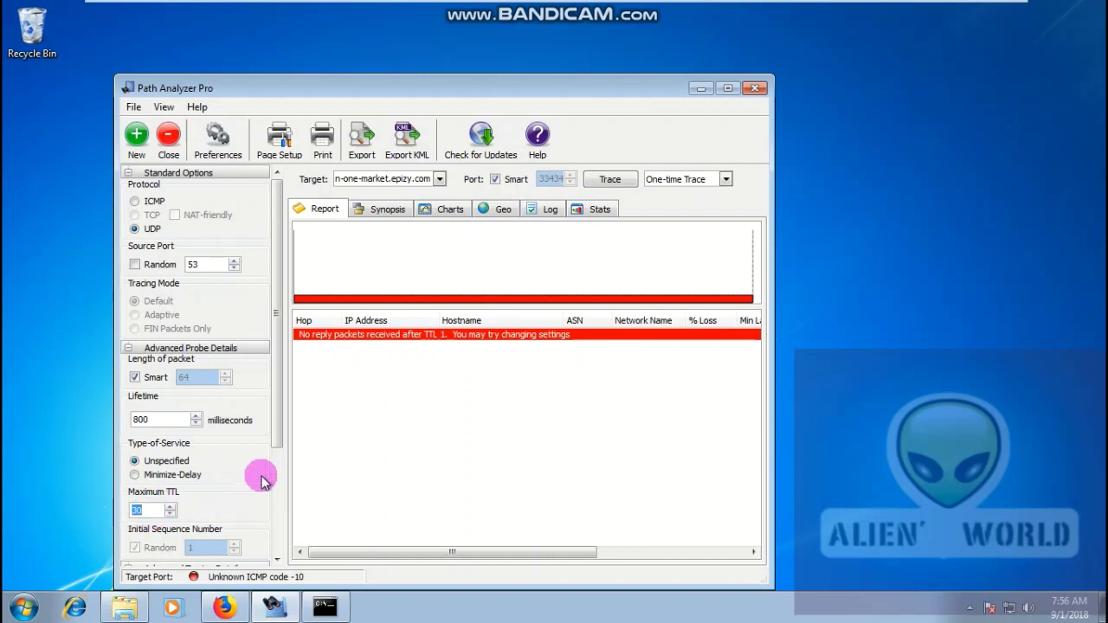
scroll(261, 479, down, 1)
scroll(261, 478, down, 1)
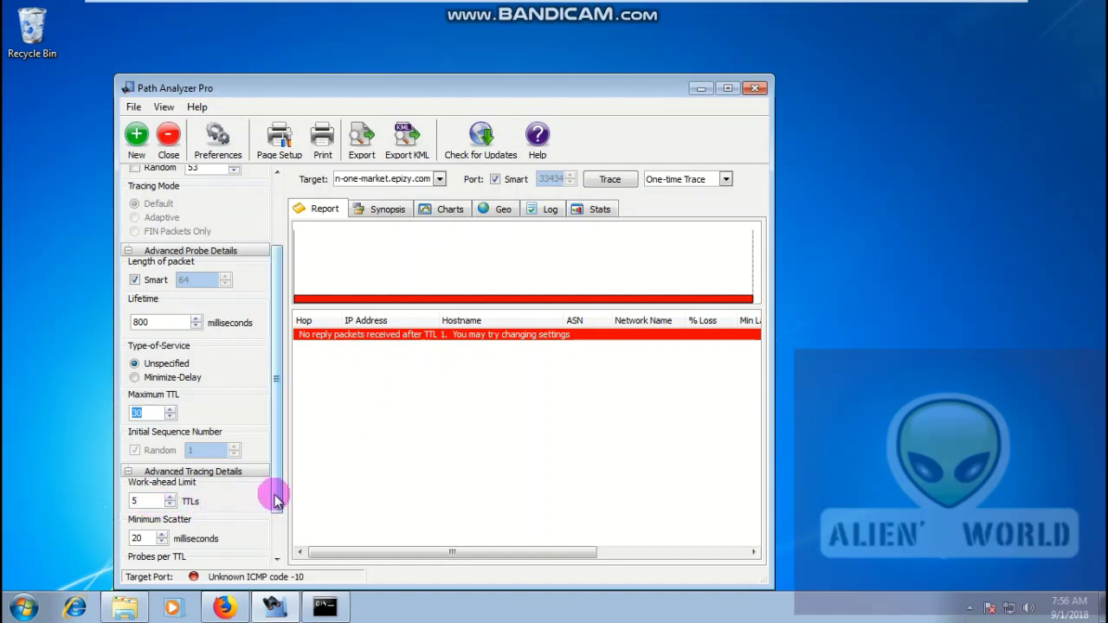
drag(272, 494, 277, 547)
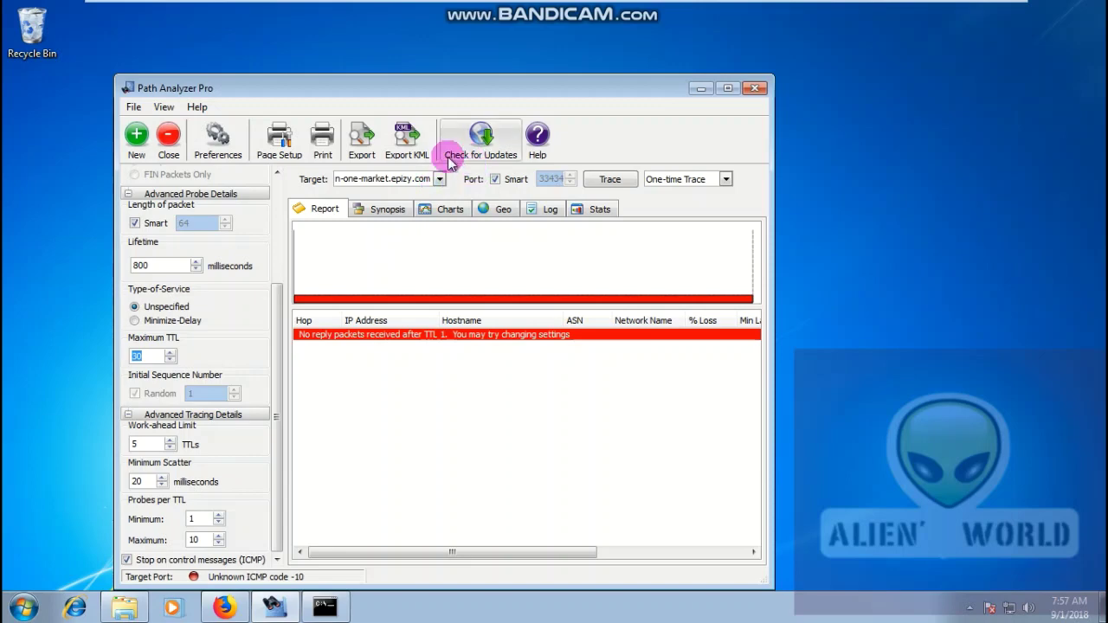
Read the DNS, routing, registries and intercept synopsis of the all-in-one-market.epizy.com trace and view its chart
click(370, 209)
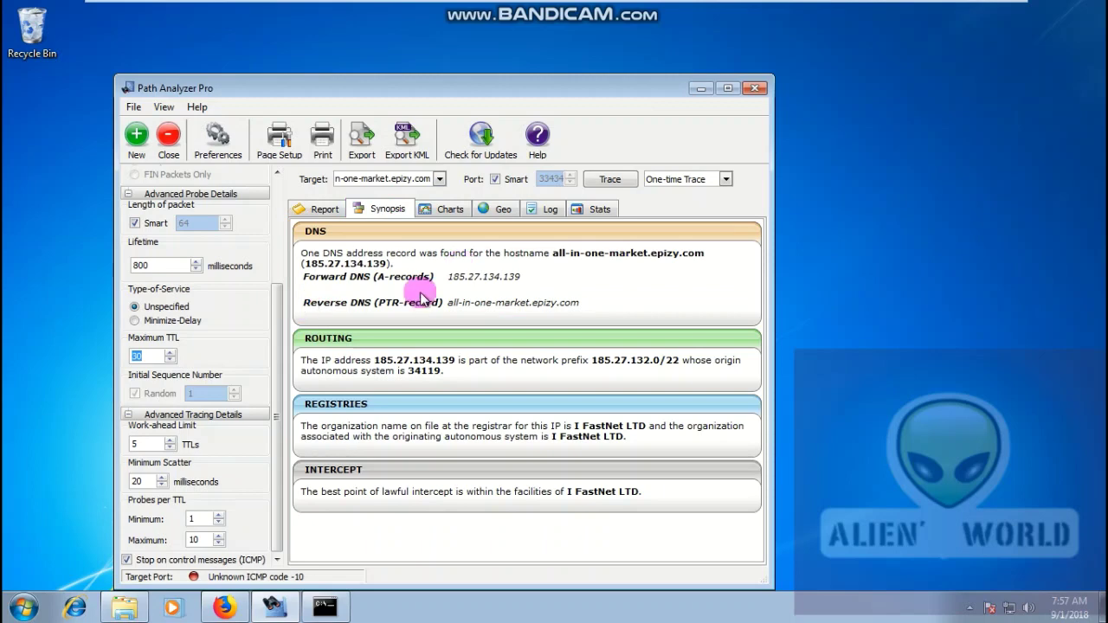
right_click(536, 300)
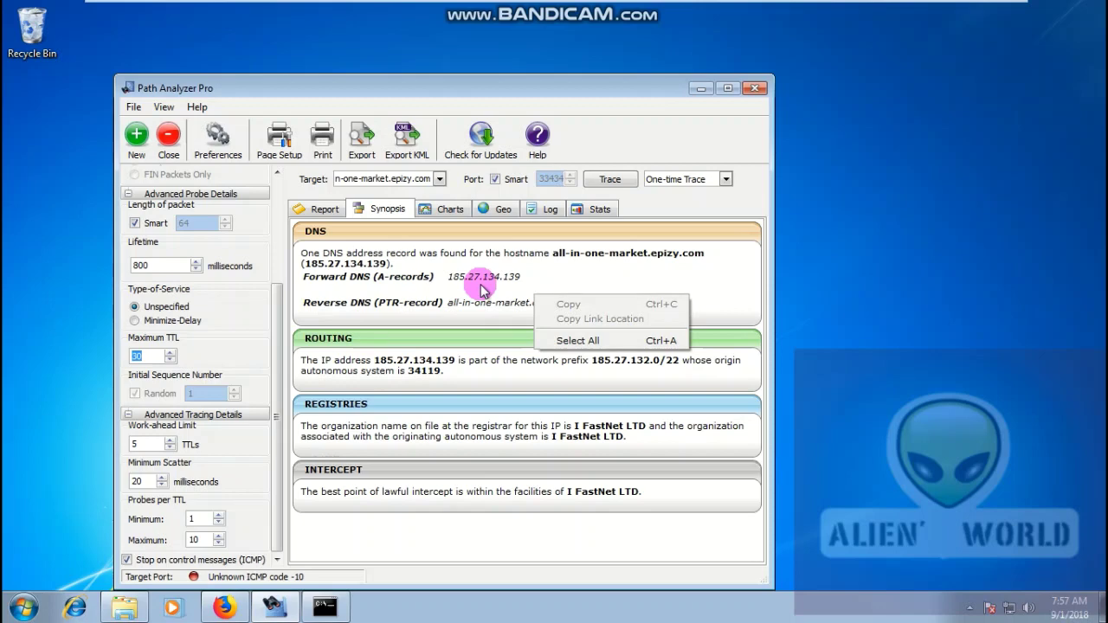
click(420, 311)
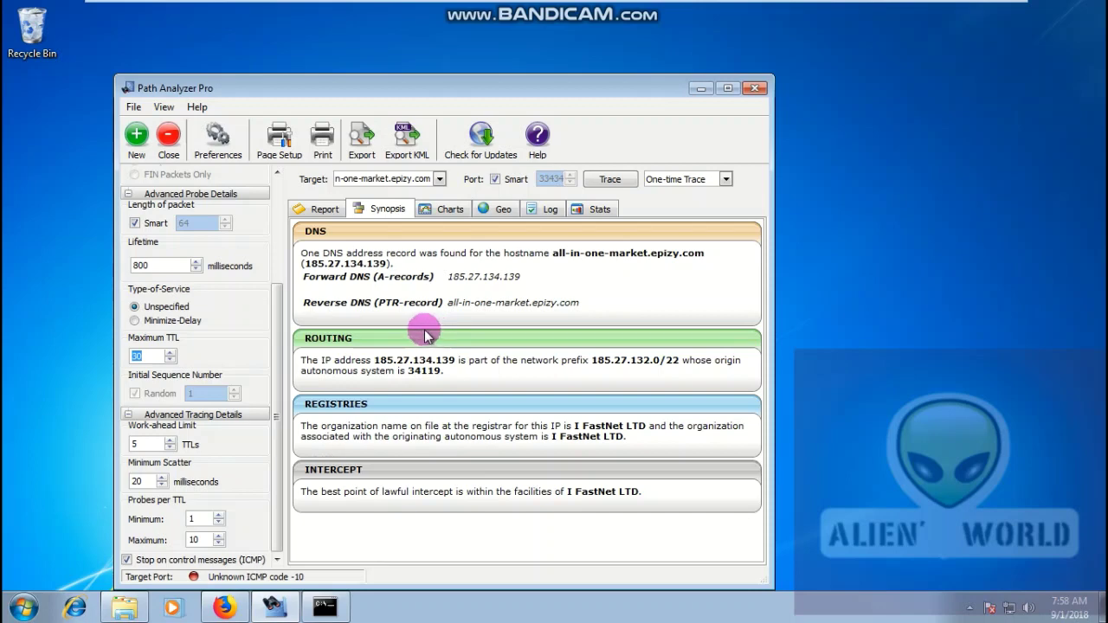
click(444, 213)
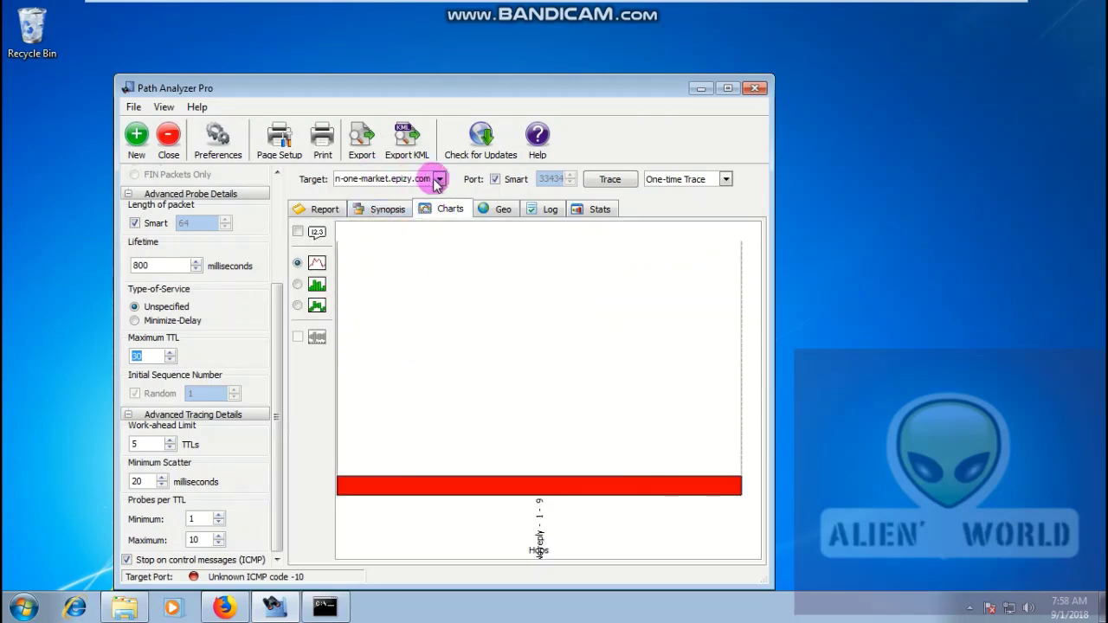
Return to the trace report and check the full hostname entered as the target
click(322, 211)
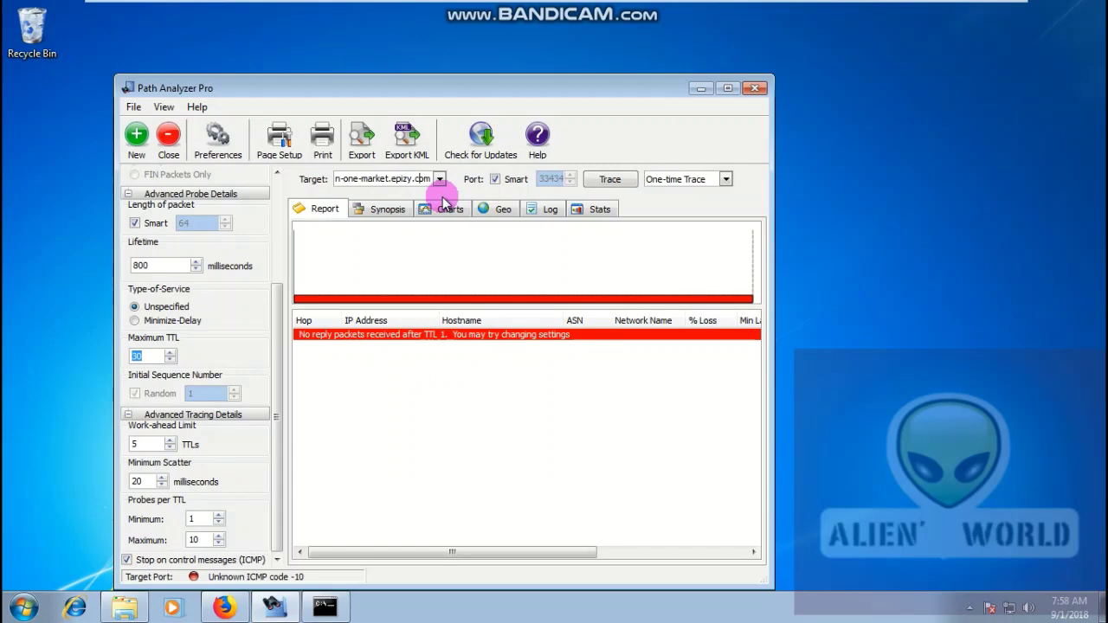
key(Home)
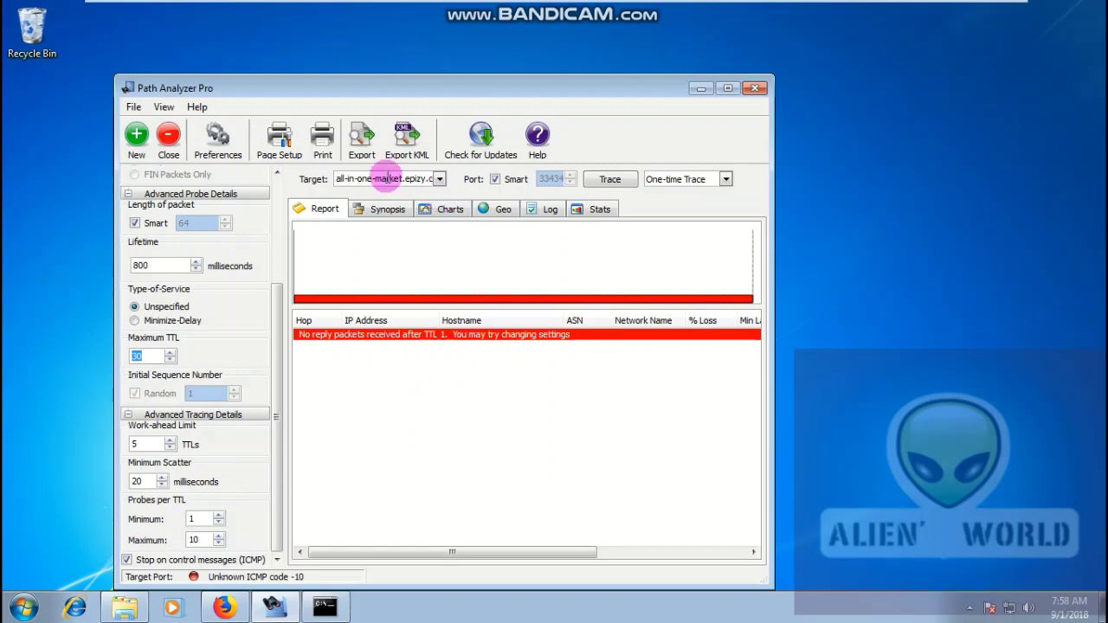
drag(339, 180, 440, 179)
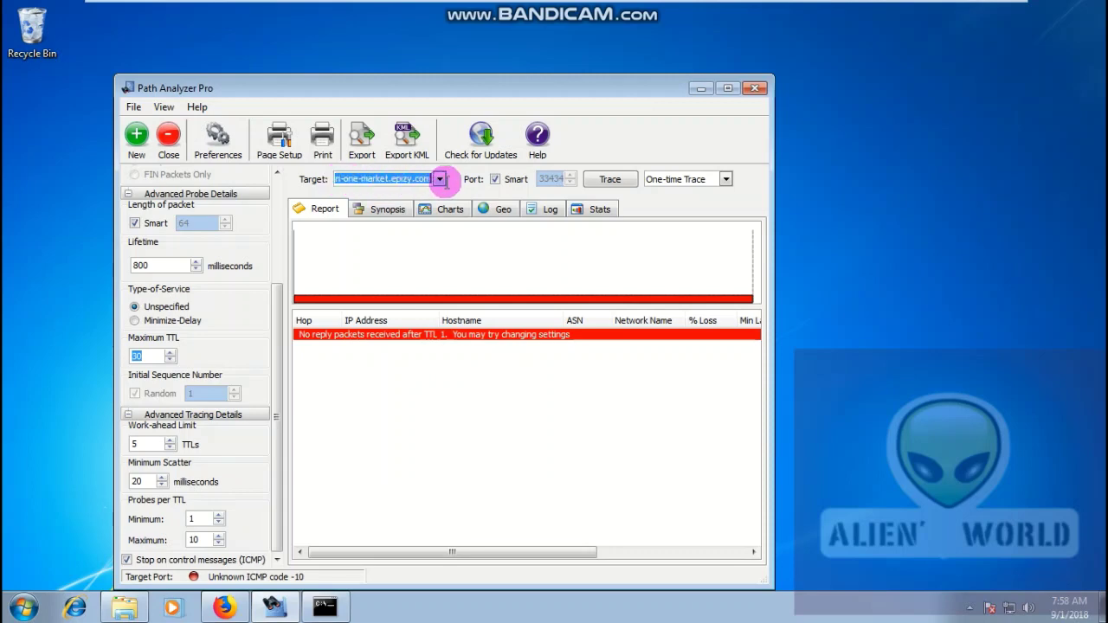
click(394, 178)
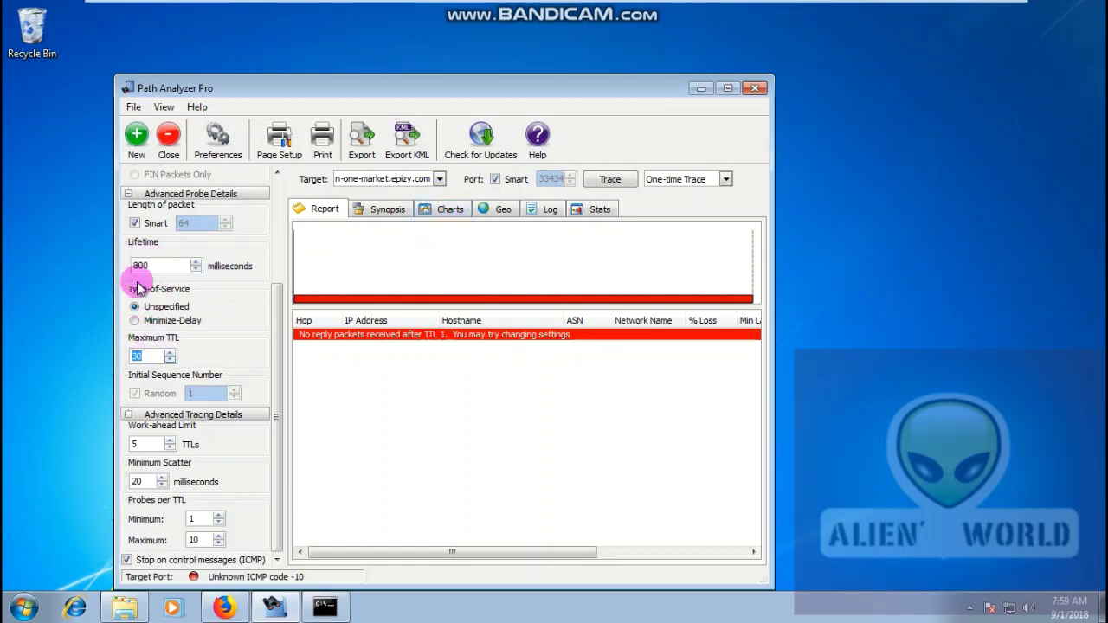
Switch the UDP source port from random to manual entry and back to random
scroll(139, 288, up, 3)
click(136, 210)
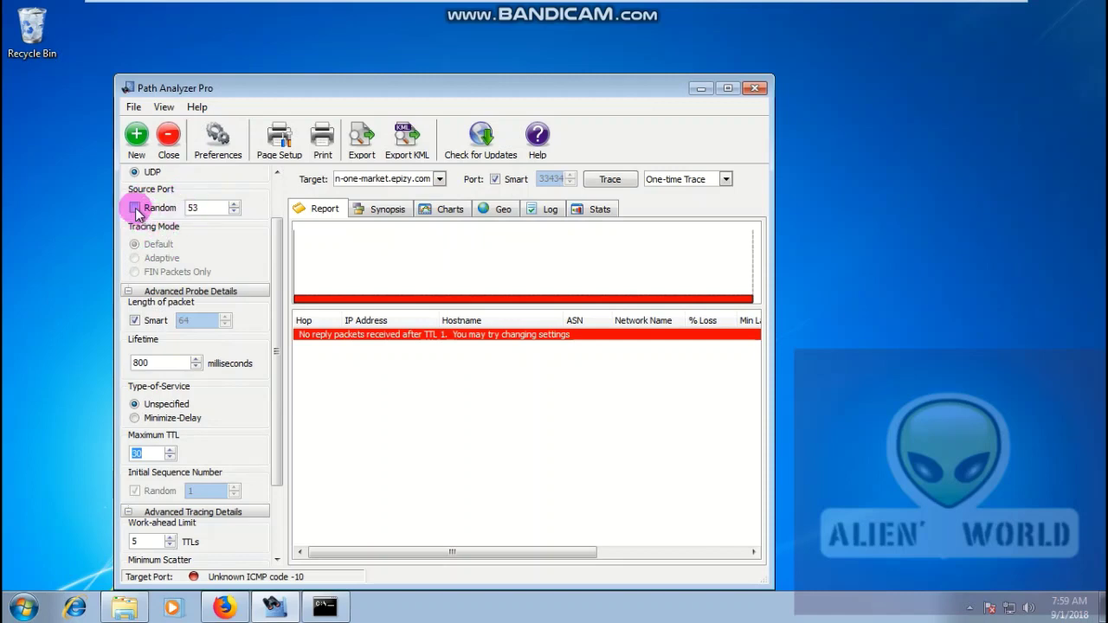
click(136, 209)
click(137, 208)
double_click(192, 209)
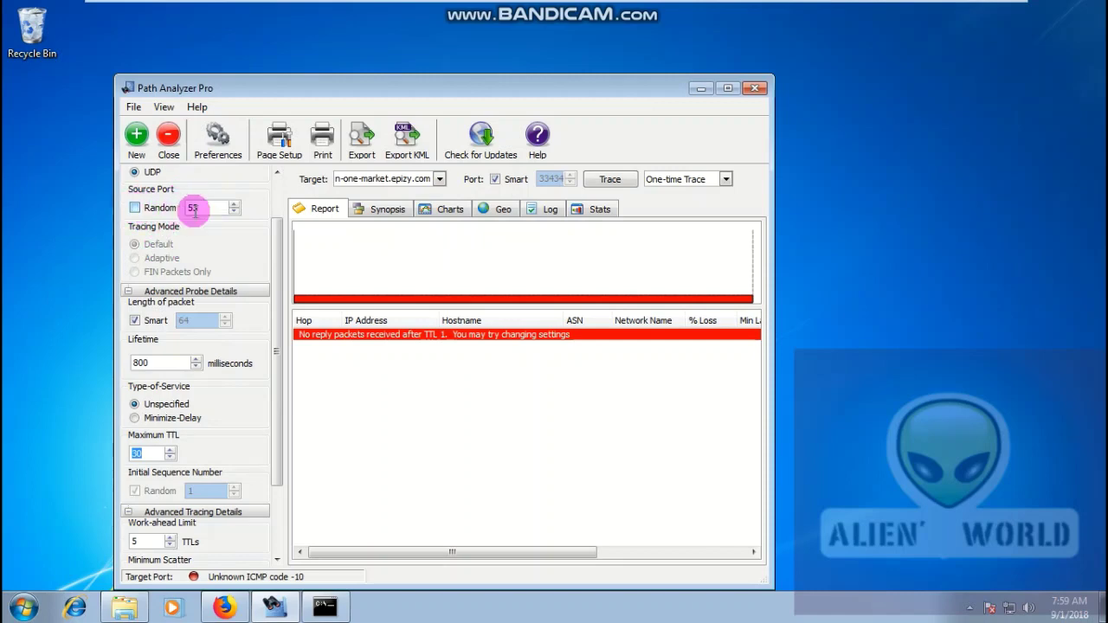
click(135, 208)
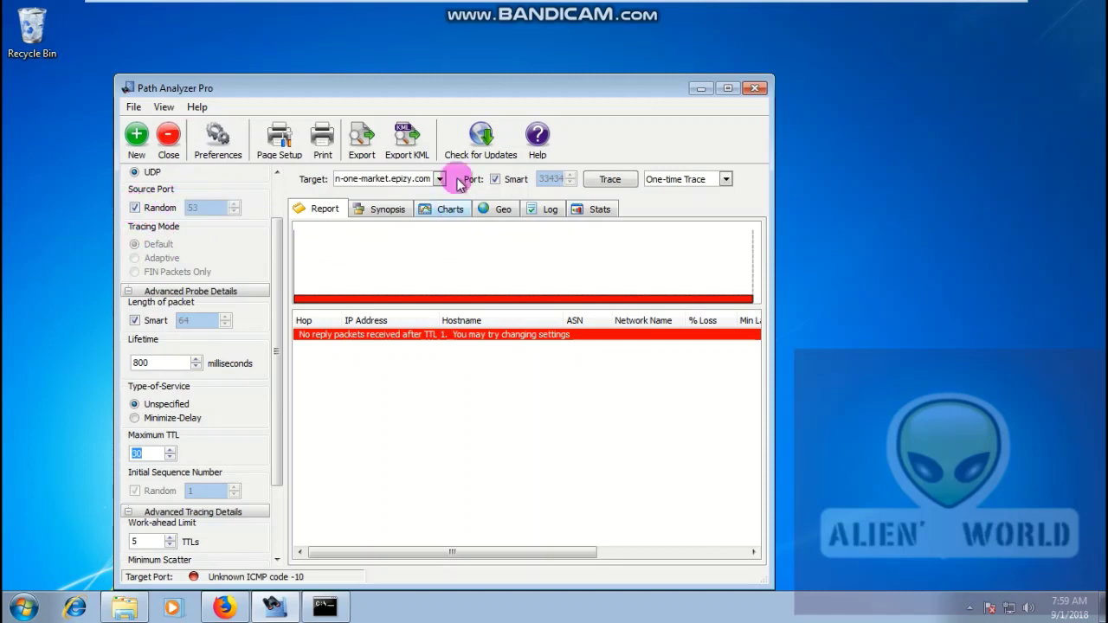
Run the one-time UDP trace to all-in-one-market.epizy.com again with a random source port
click(611, 180)
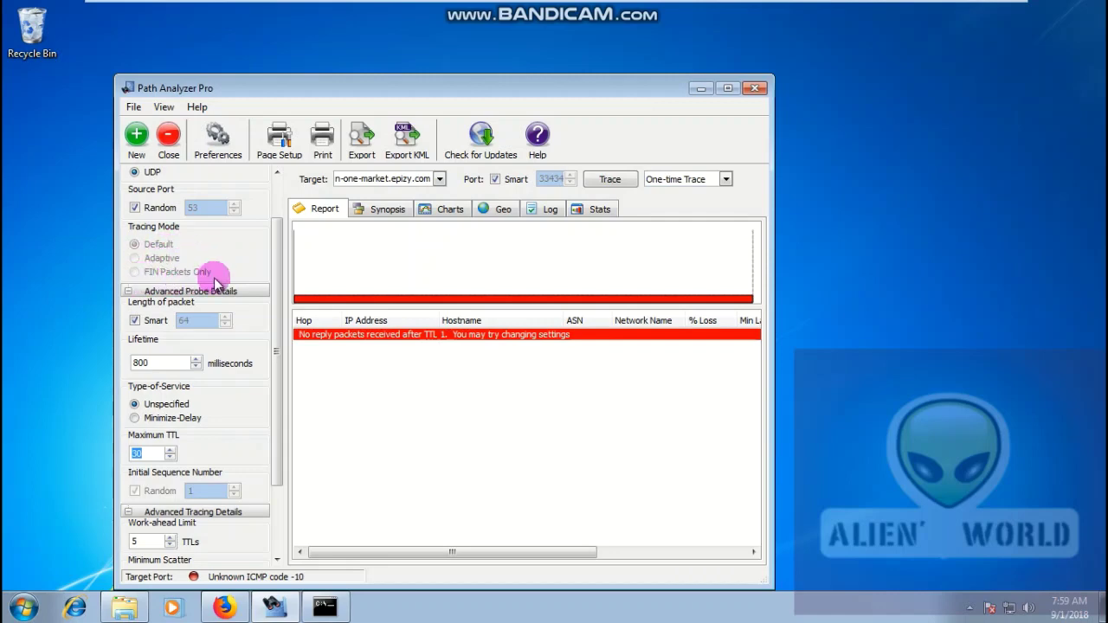
scroll(257, 300, up, 1)
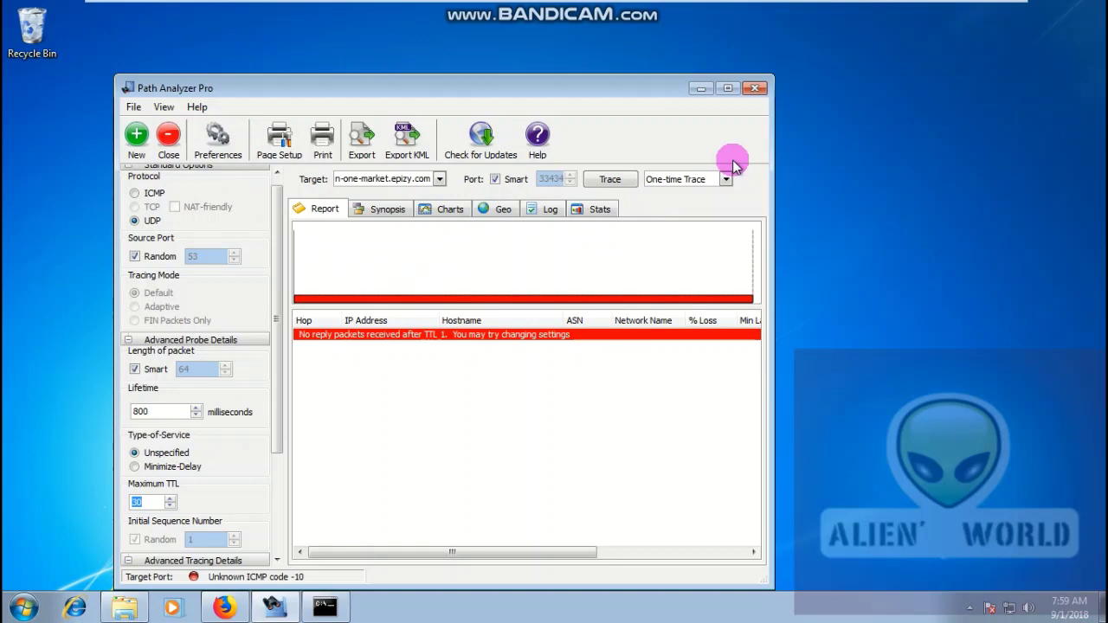
Leave the virtual machine's full-screen view and return to the VMware Workstation window
mouse_move(849, 7)
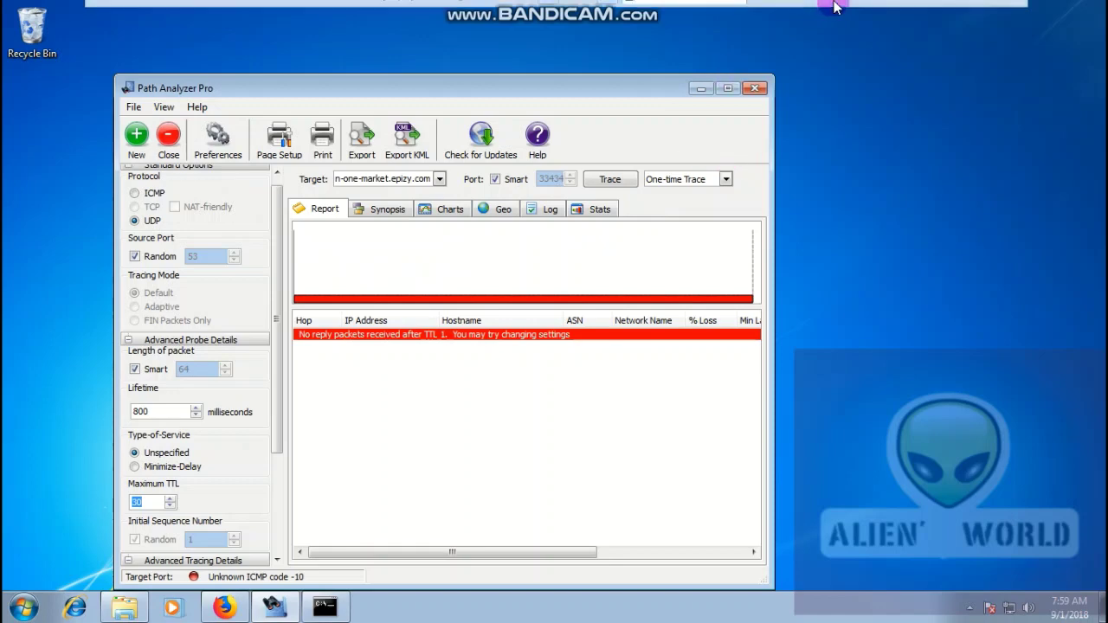
click(984, 10)
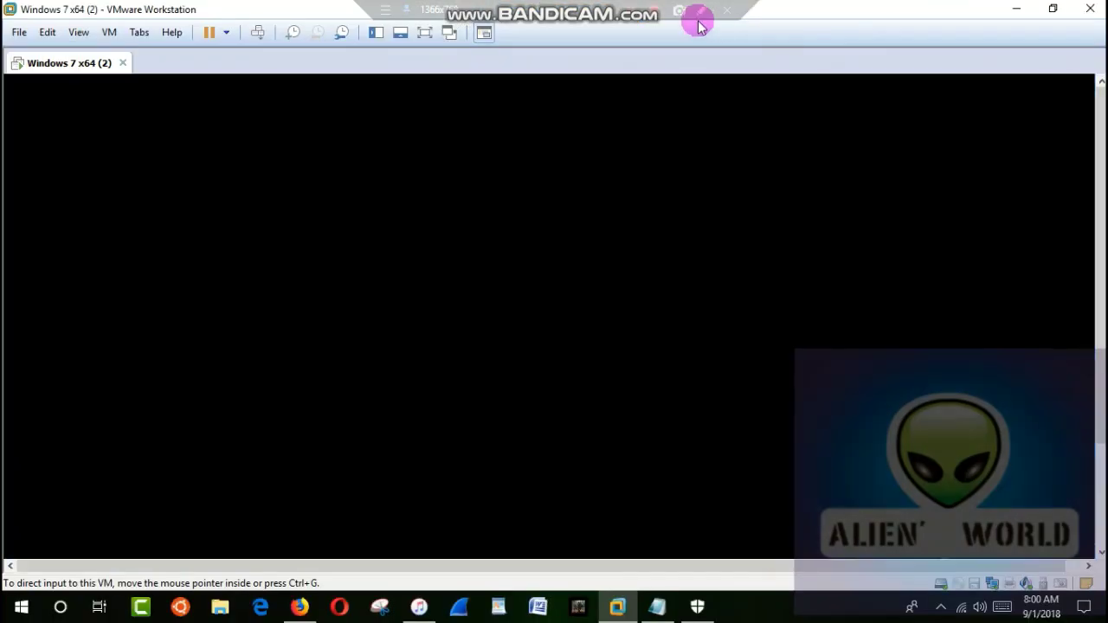